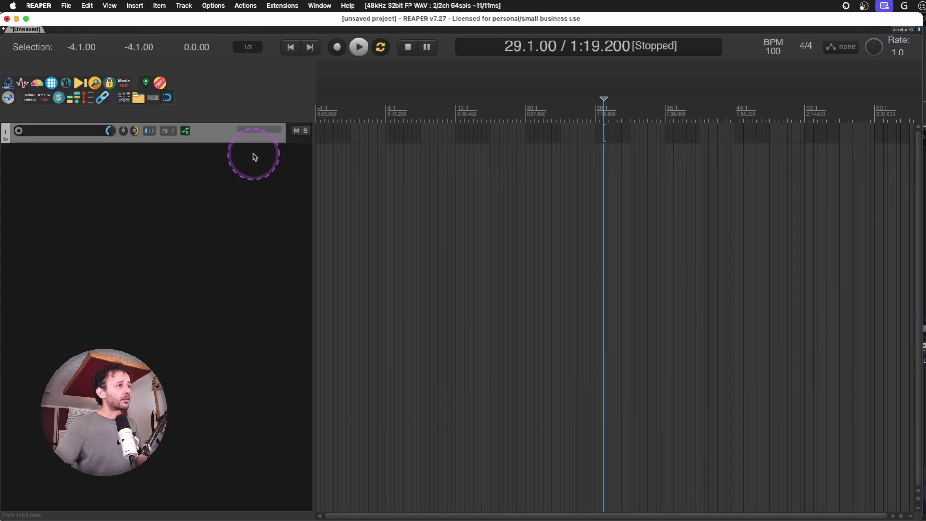
- Add three more tracks and load the XO (XLN Audio) instrument on the fourth track
double_click(174, 216)
double_click(221, 226)
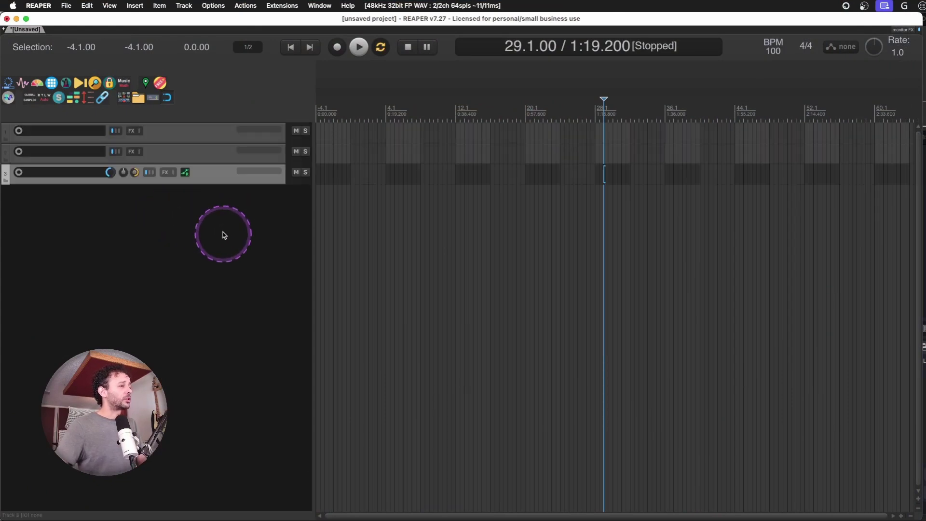
double_click(212, 217)
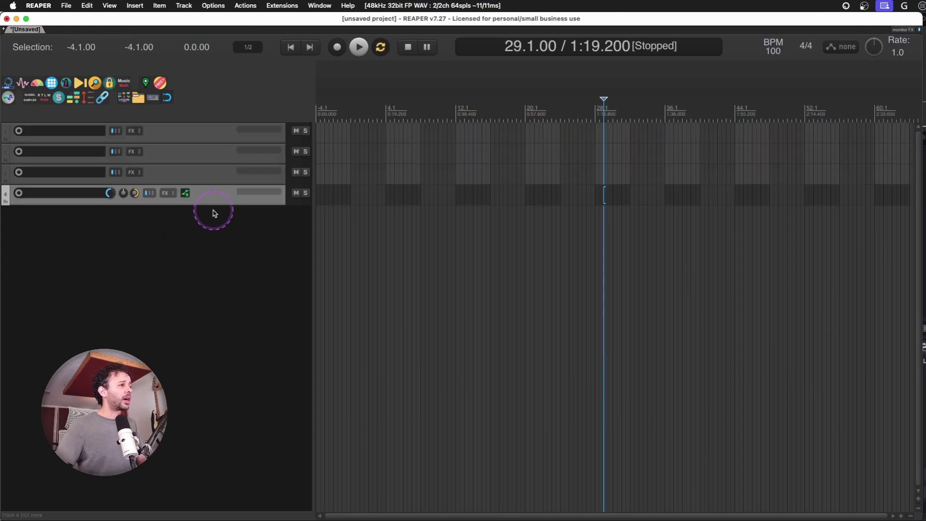
left_click(266, 194)
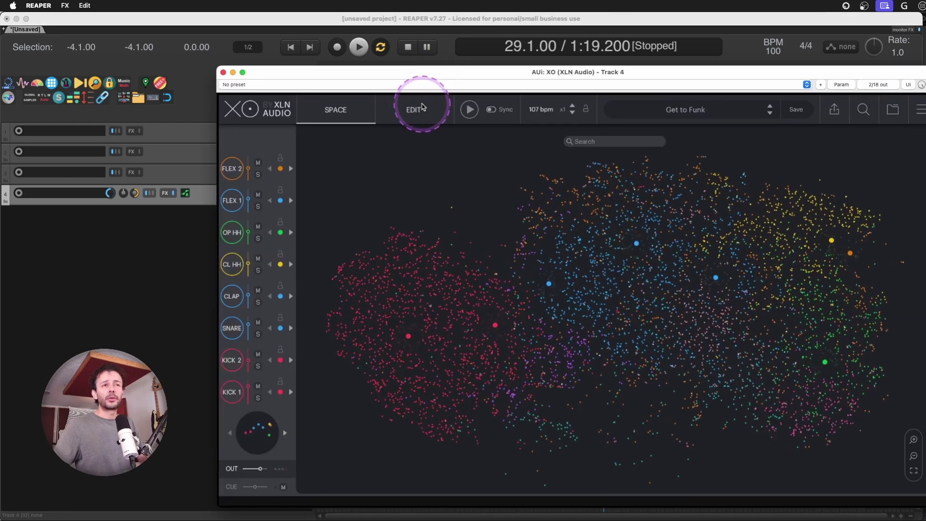
left_click(223, 72)
- Name the XO instrument track XLN and move it to the top of the track list
double_click(46, 193)
type("xo xln")
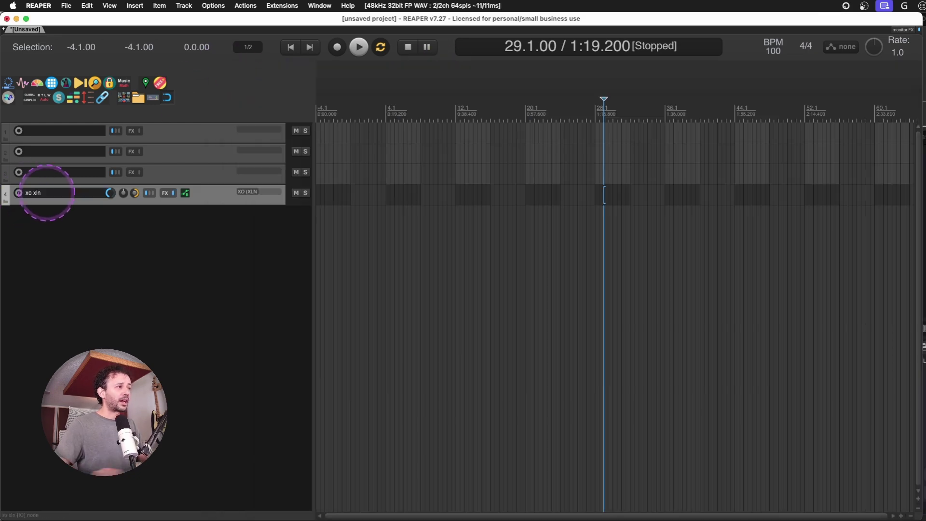
key("Caps_Lock")
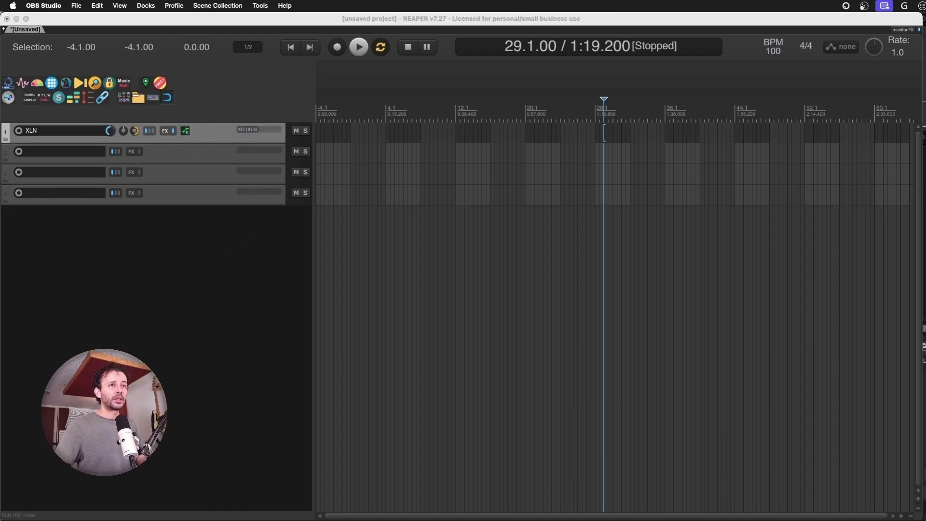
- Name the three empty tracks below XLN KICK, SNR and HH
left_click(235, 281)
left_click(182, 132)
left_click(191, 150)
left_click_drag(209, 183, 217, 191)
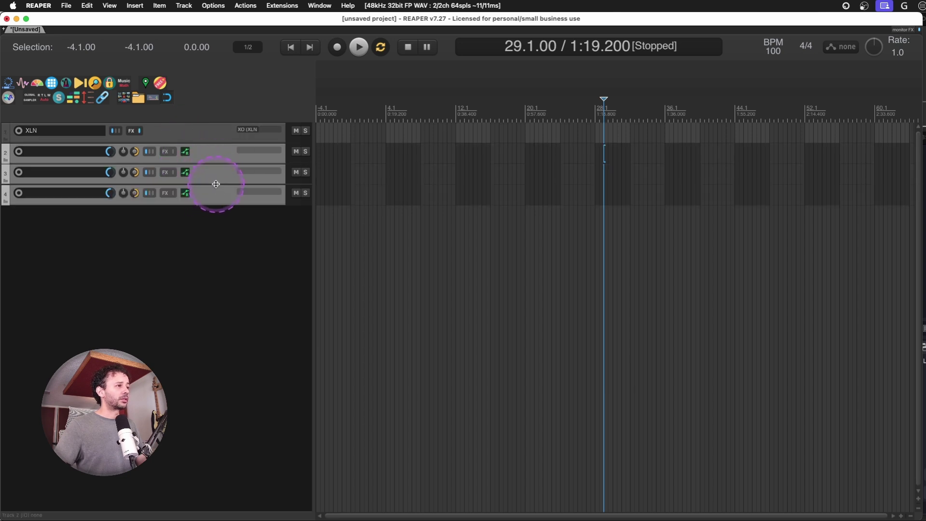
double_click(70, 153)
type("KICK")
key("Tab")
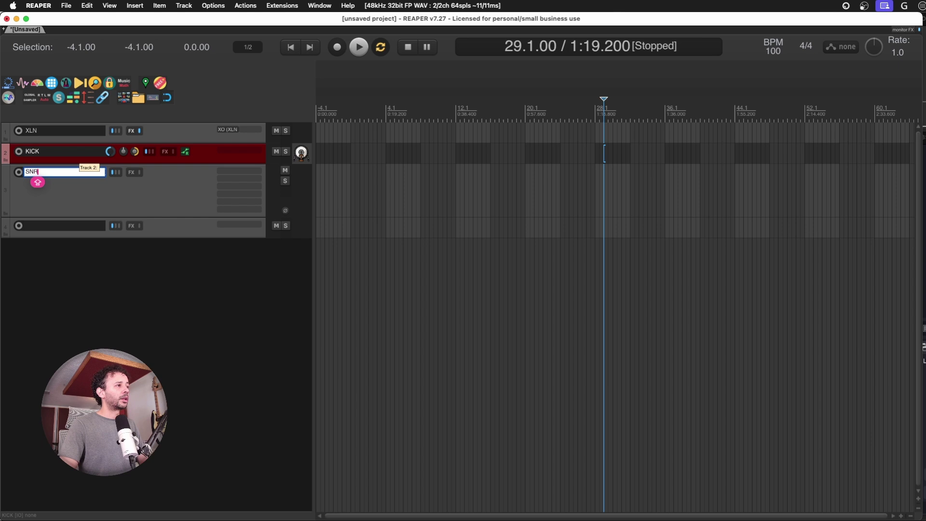
type("SNR")
key("Tab")
type("HH")
key("Return")
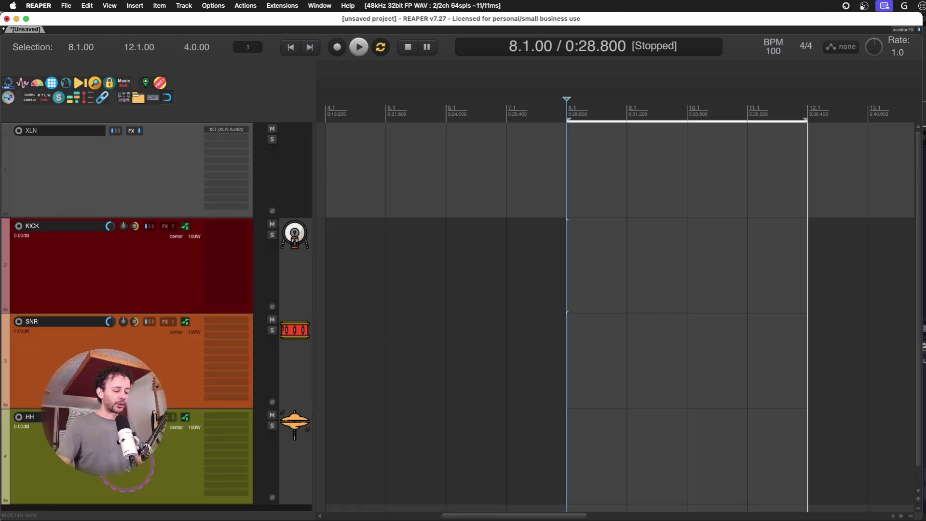
- Insert an empty MIDI item from bar 8 to bar 12 on each of the KICK, SNR and HH tracks
key("Insert")
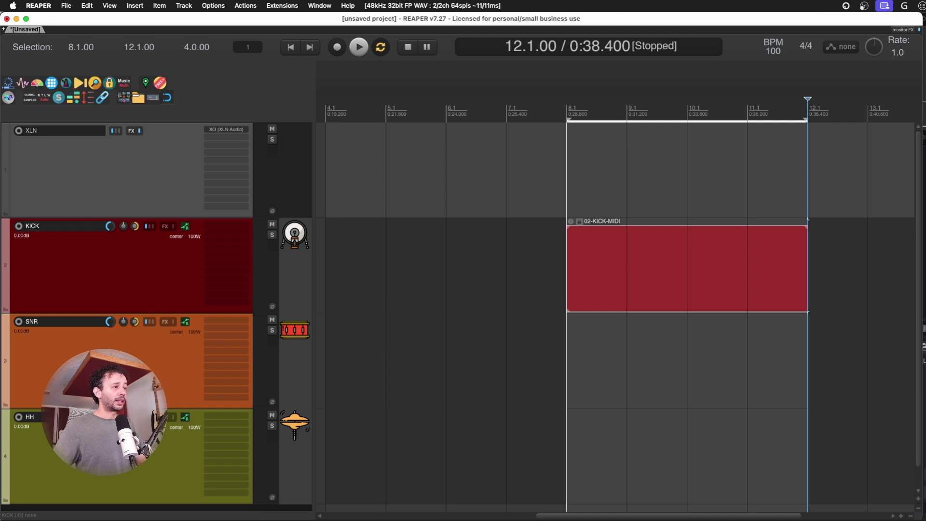
left_click(115, 365)
key("Insert")
key("Down")
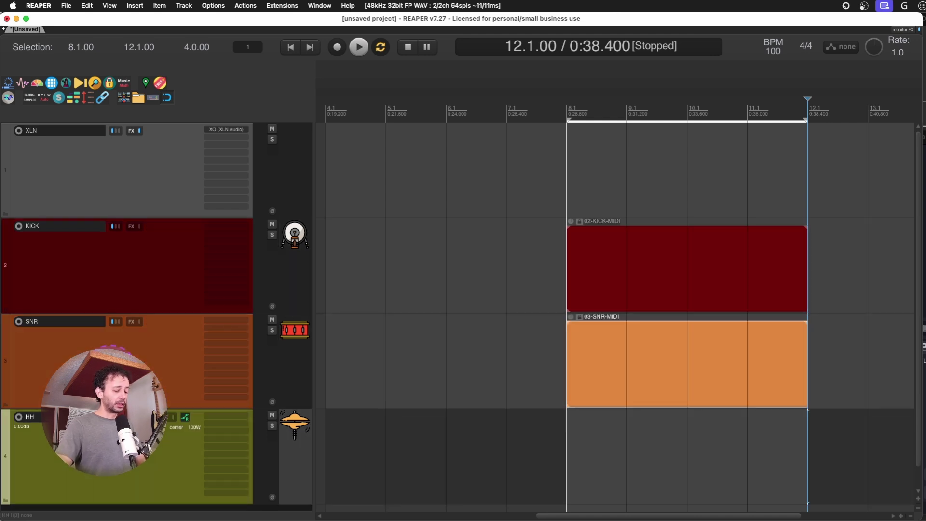
key("Insert")
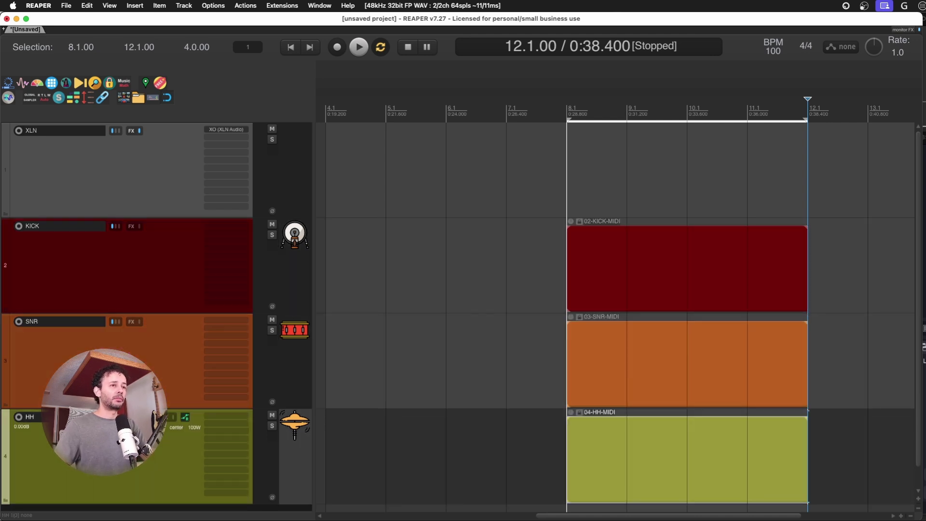
- Create a send from KICK to XLN with audio set to None and MIDI to All, and copy it to SNR and HH
double_click(640, 256)
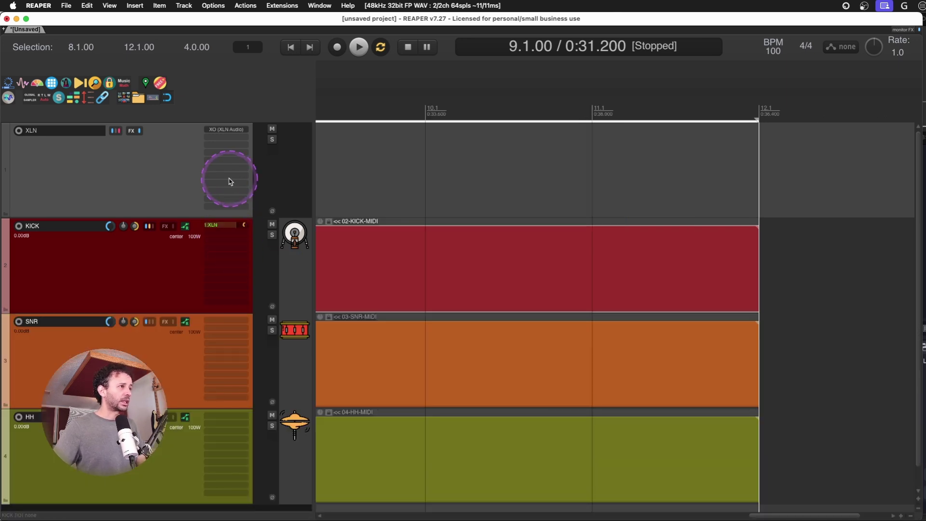
left_click_drag(230, 182, 228, 179)
left_click(269, 170)
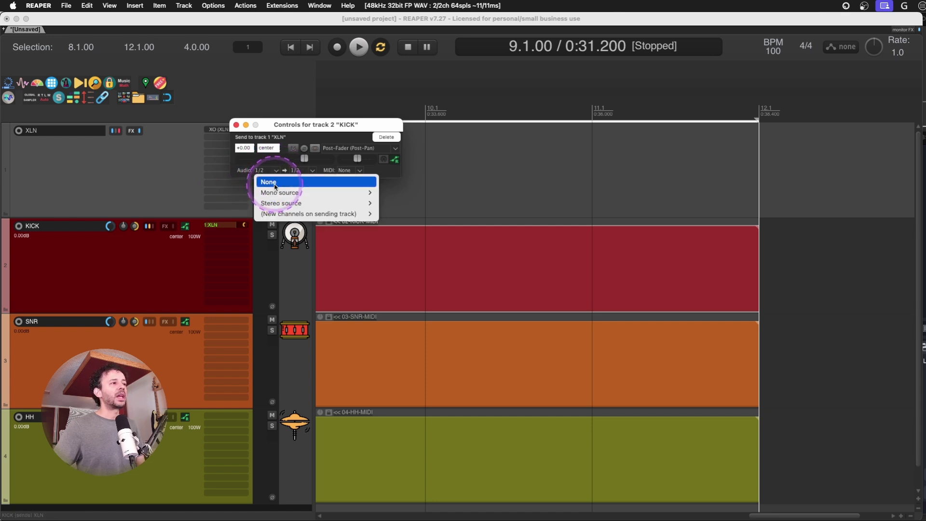
left_click(276, 185)
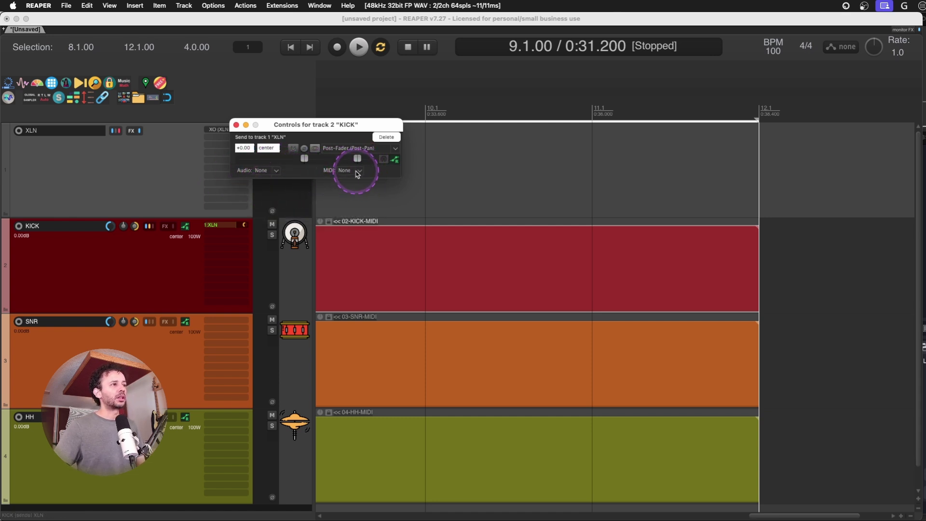
left_click(355, 170)
left_click(353, 96)
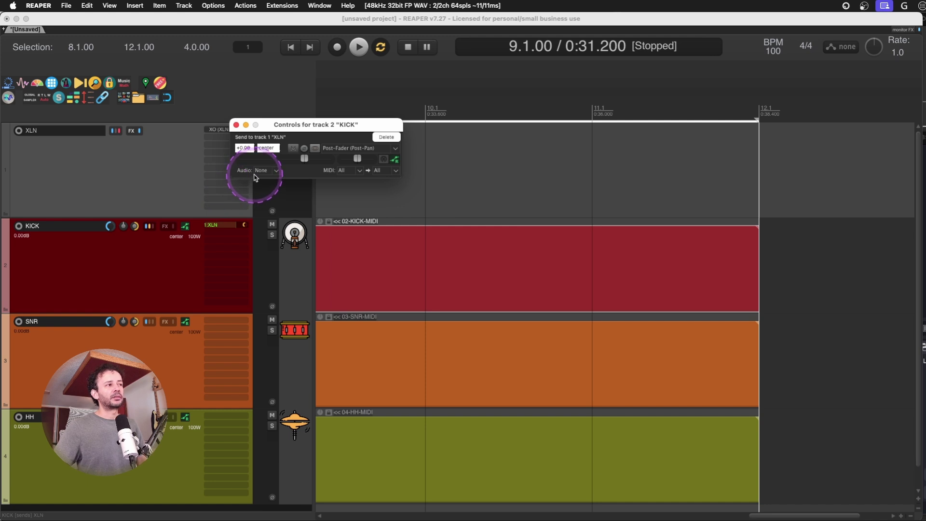
left_click(235, 125)
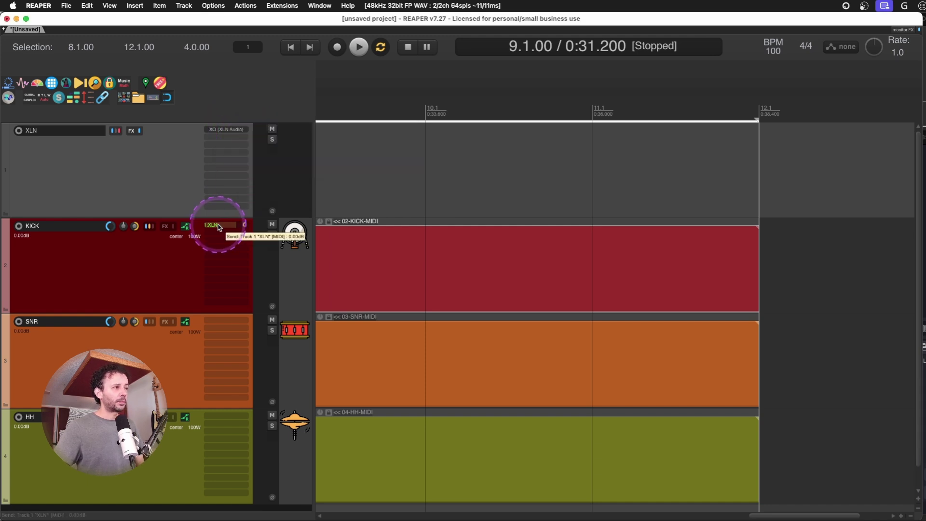
left_click_drag(218, 227, 219, 297)
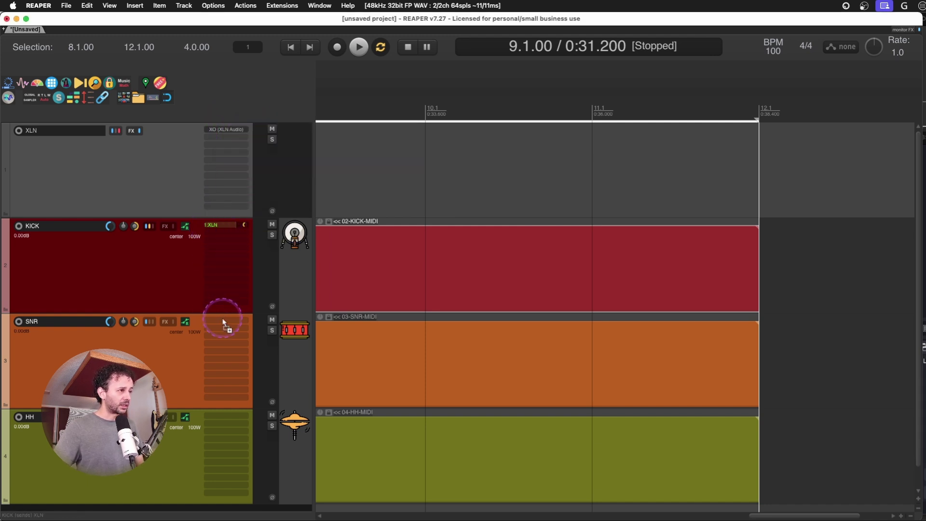
left_click_drag(218, 428, 199, 422)
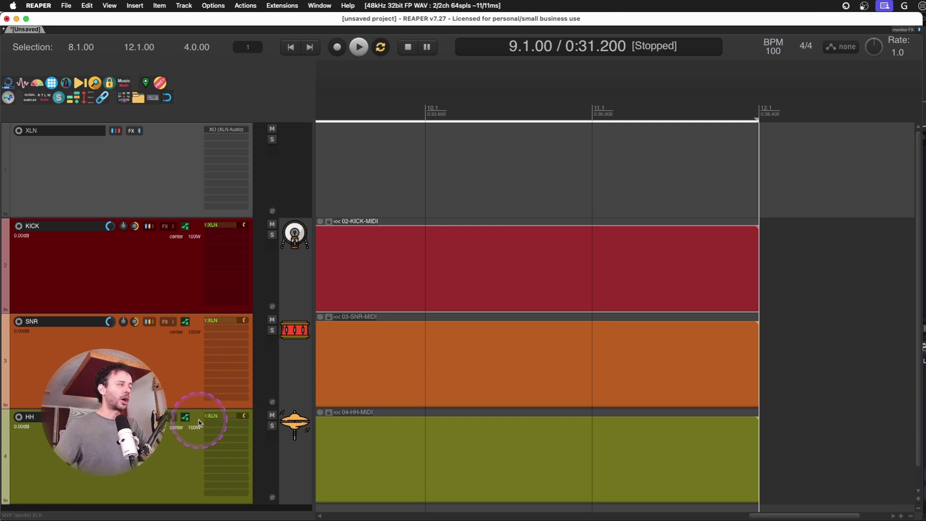
- Fill the KICK MIDI item with C2 quarter notes from bar 8 to bar 12
double_click(383, 265)
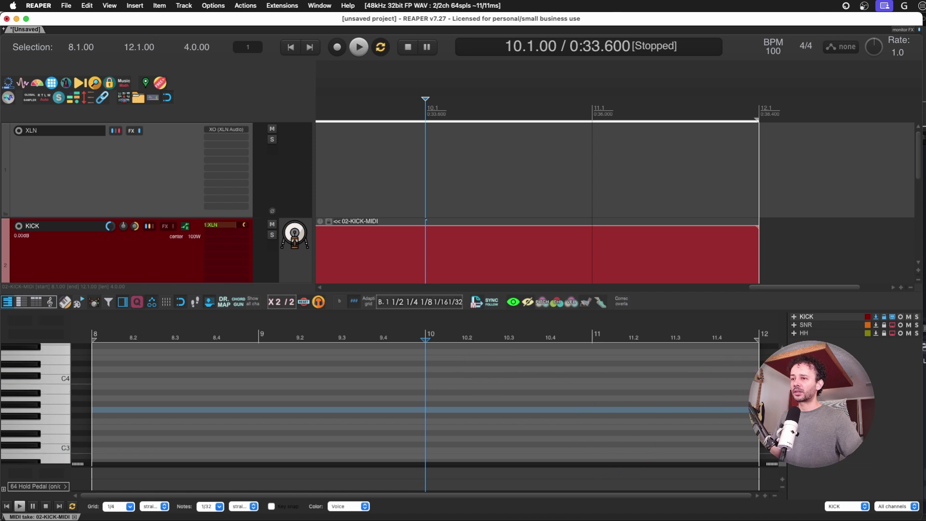
scroll(139, 403, "down", 5)
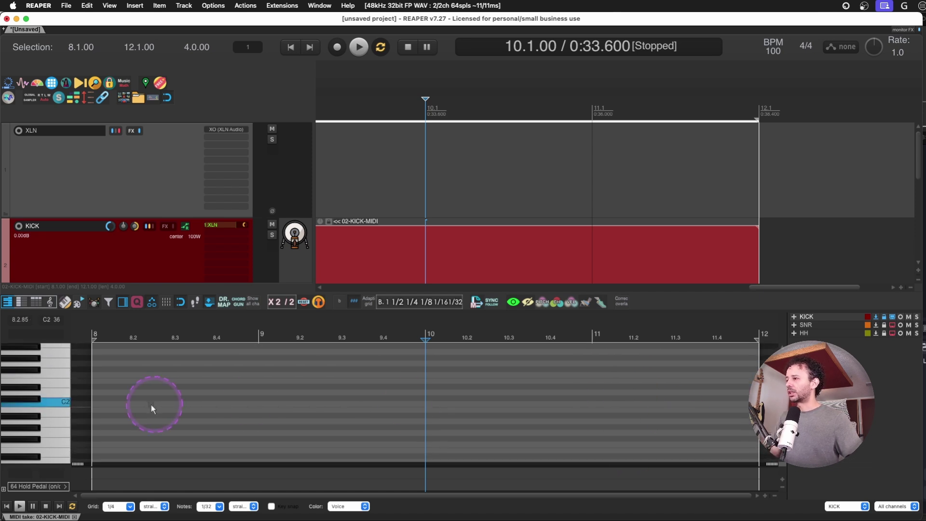
left_click(60, 404)
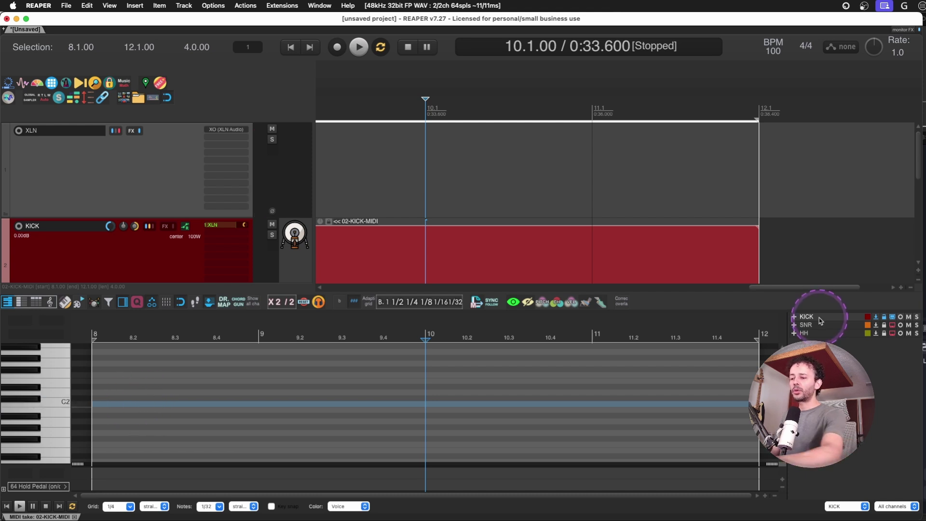
left_click(204, 407)
left_click(101, 401)
double_click(103, 403)
double_click(151, 404)
double_click(191, 404)
double_click(239, 408)
left_click_drag(239, 409, 245, 401)
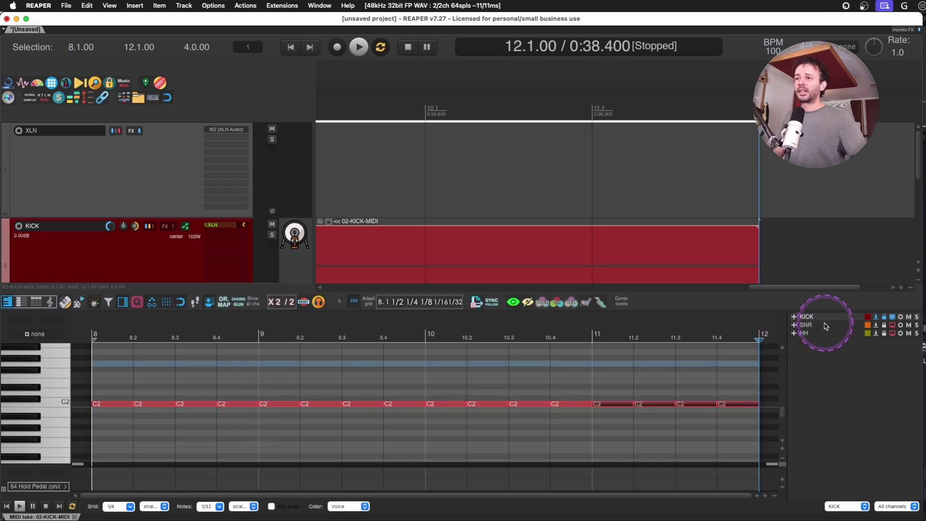
- Place D2 notes on beats 2 and 4 of bar 8 in the SNR item and duplicate them across the following bars
left_click(823, 324)
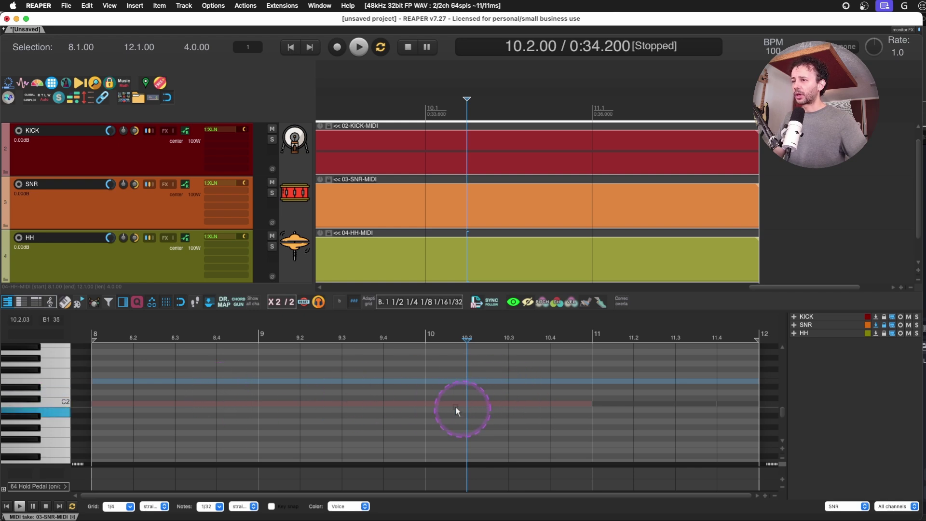
left_click(156, 381)
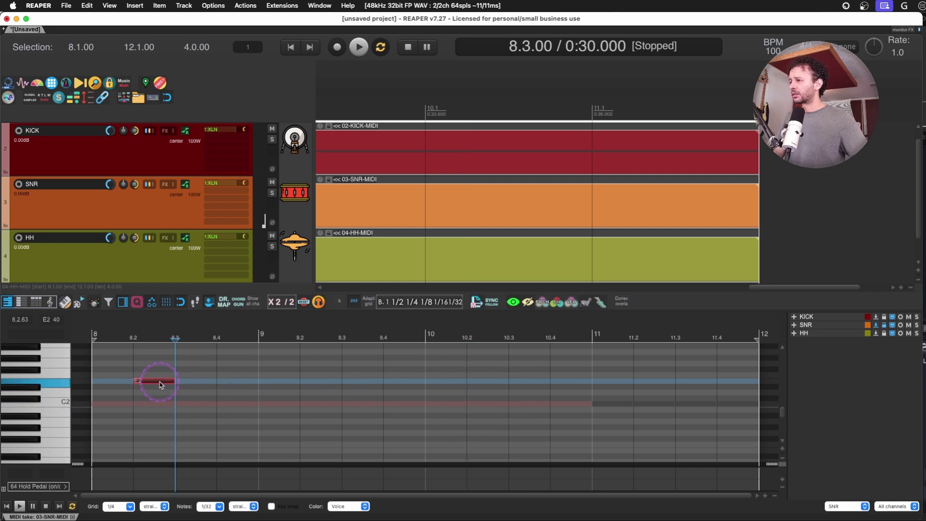
left_click_drag(159, 382, 160, 393)
double_click(233, 392)
left_click_drag(252, 373, 92, 393)
left_click(155, 391)
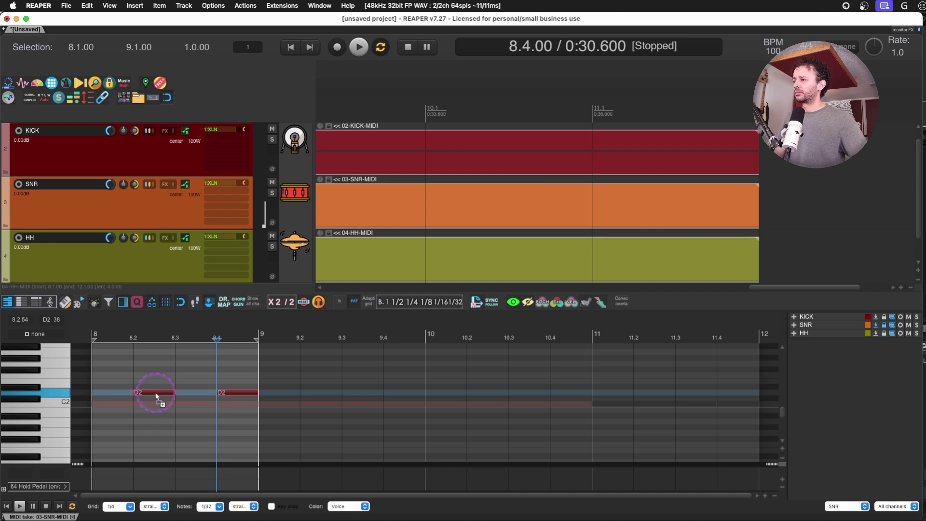
left_click_drag(155, 396, 503, 393)
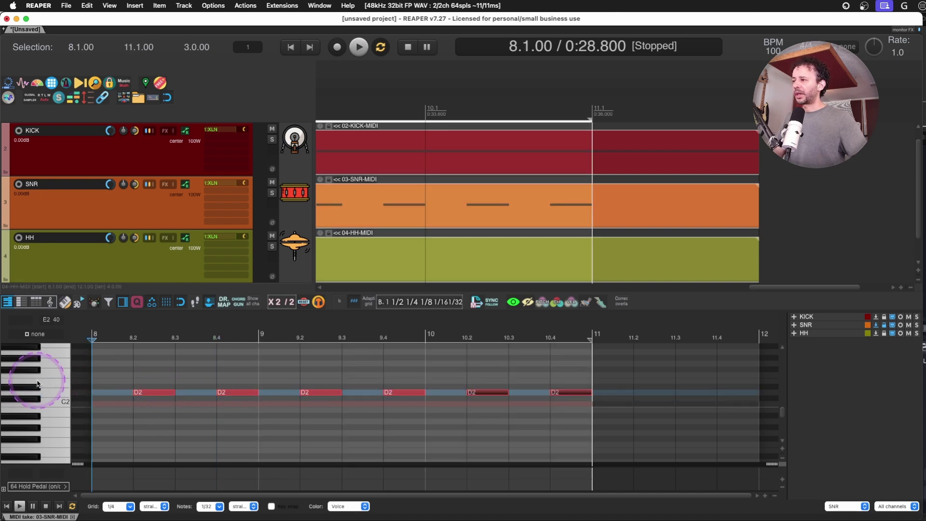
- Fill the HH MIDI item with E2 eighth notes from bar 8 to bar 12 and play the drum pattern
left_click(55, 383)
left_click(154, 380)
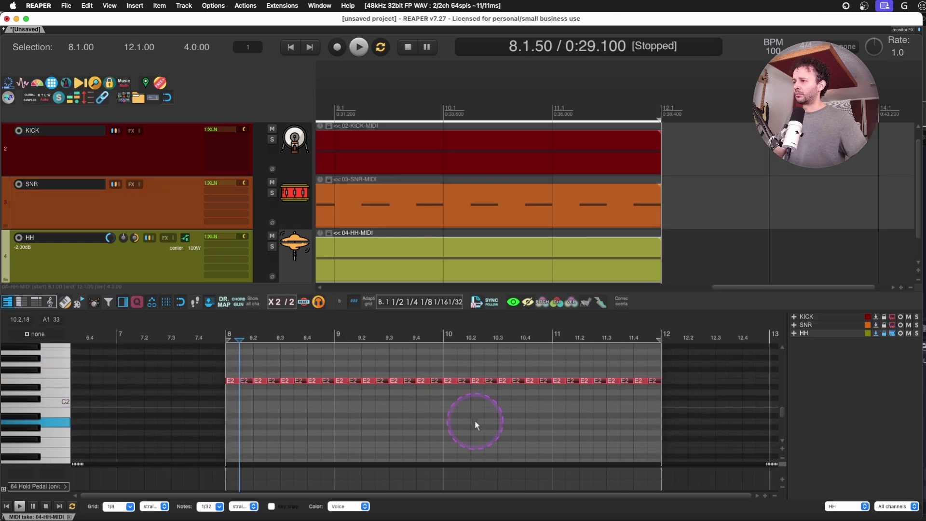
key("space")
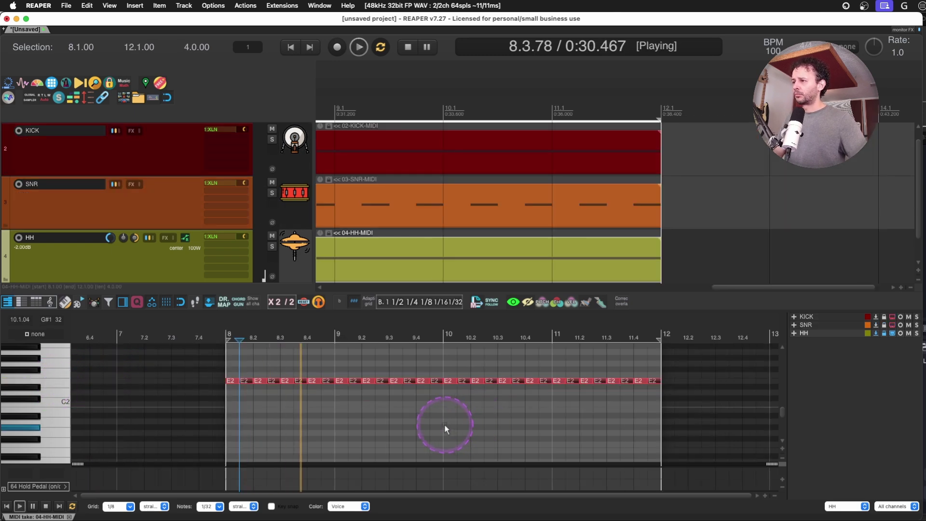
key("space")
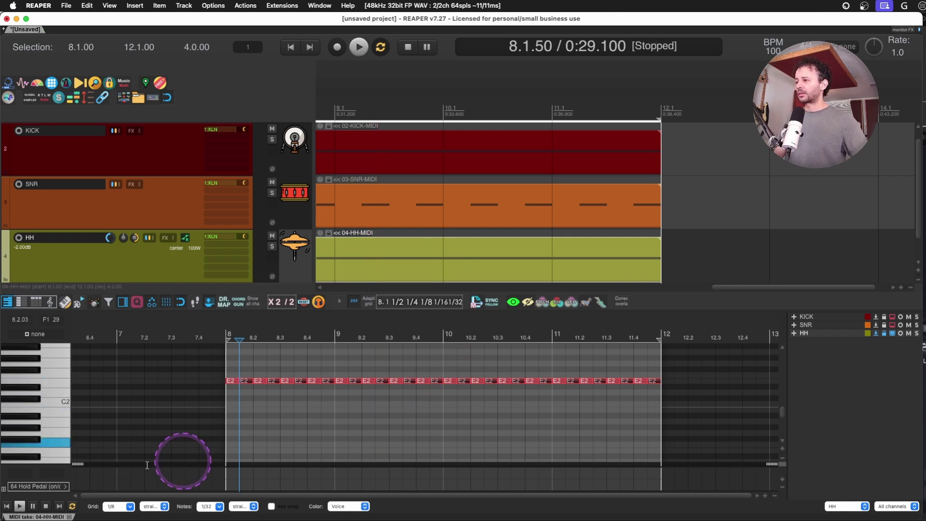
left_click(69, 516)
- Try rendering the KICK item with the action "Item: Render items to new take", and undo the render
scroll(515, 227, "down", 3)
scroll(515, 228, "down", 3)
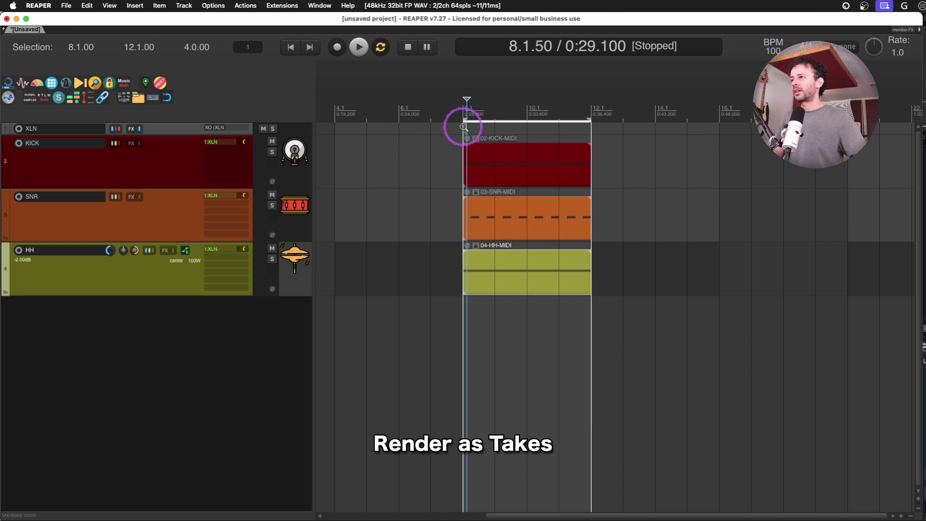
scroll(463, 129, "up", 10)
key("z")
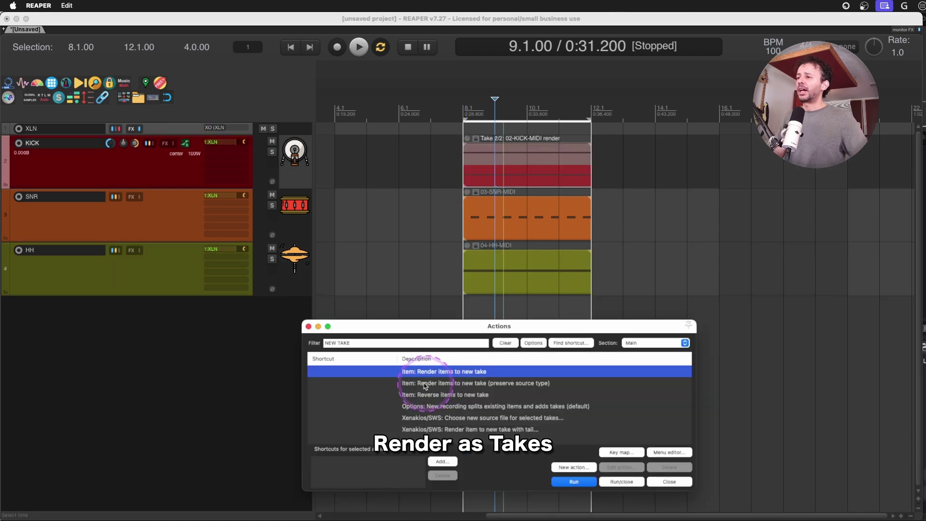
left_click(447, 382)
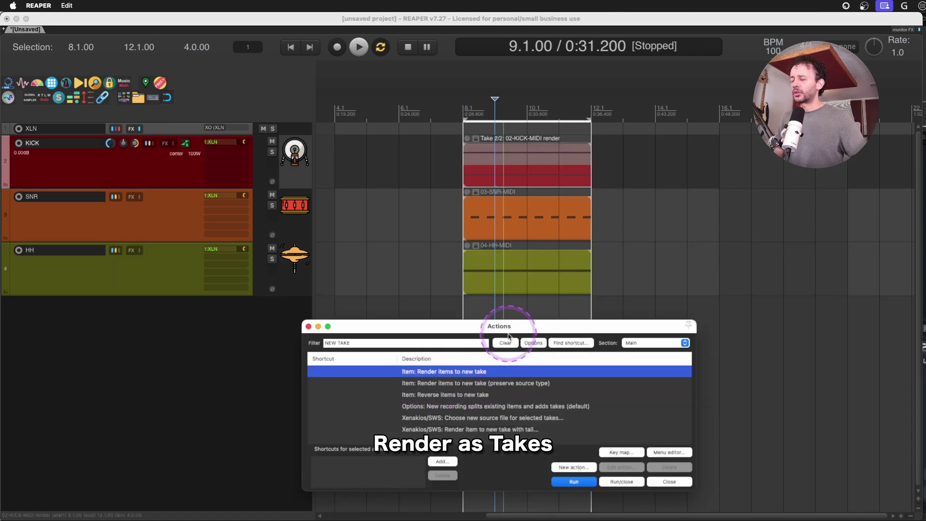
key("super+z")
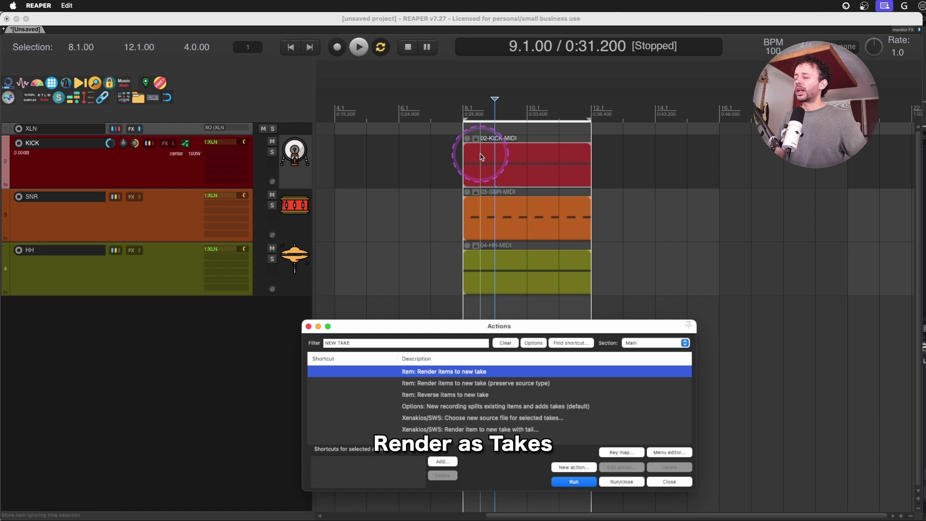
- Render the KICK, SNR and HH MIDI items together with the action "Item: Render items to new take"
left_click_drag(446, 135, 624, 285)
left_click_drag(603, 330, 334, 187)
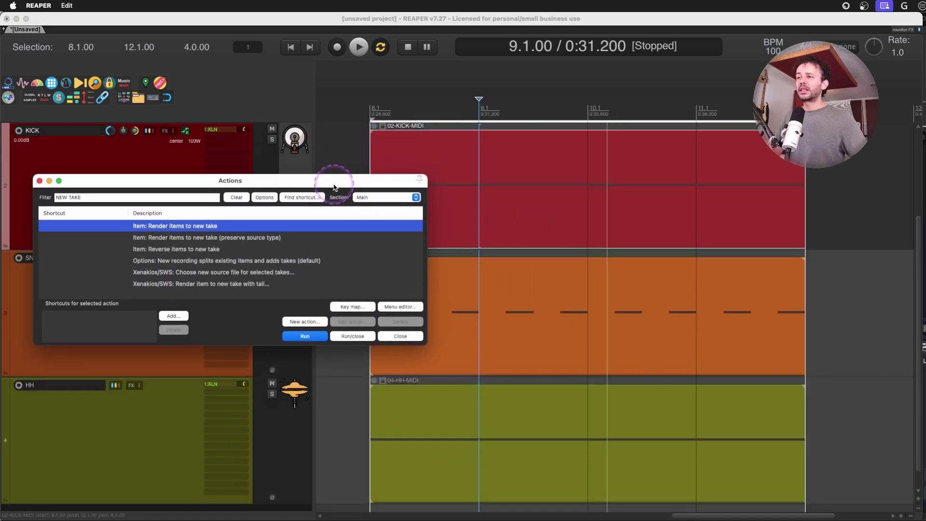
left_click(502, 406)
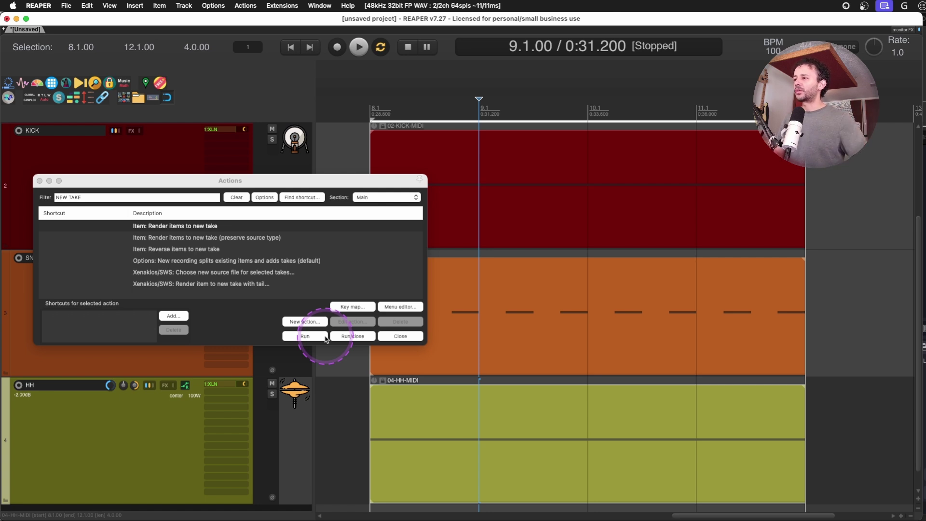
key("super+a")
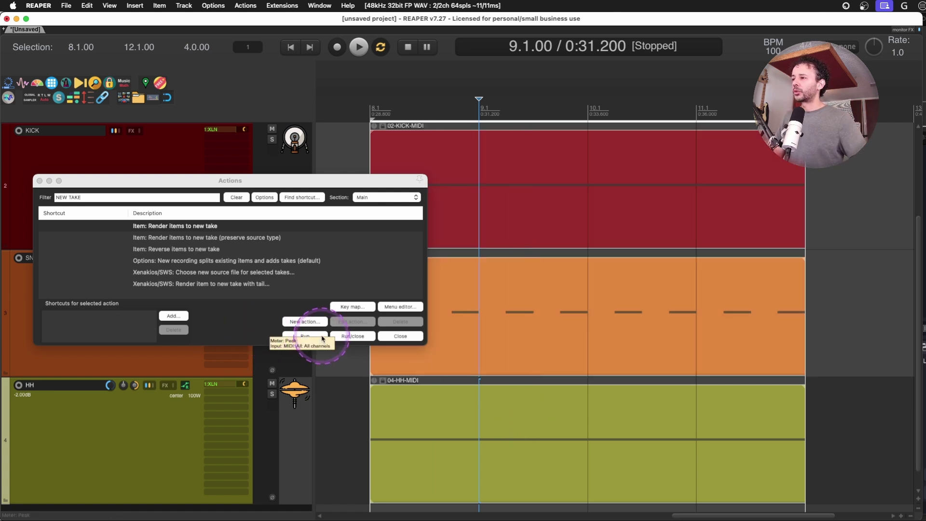
left_click(314, 337)
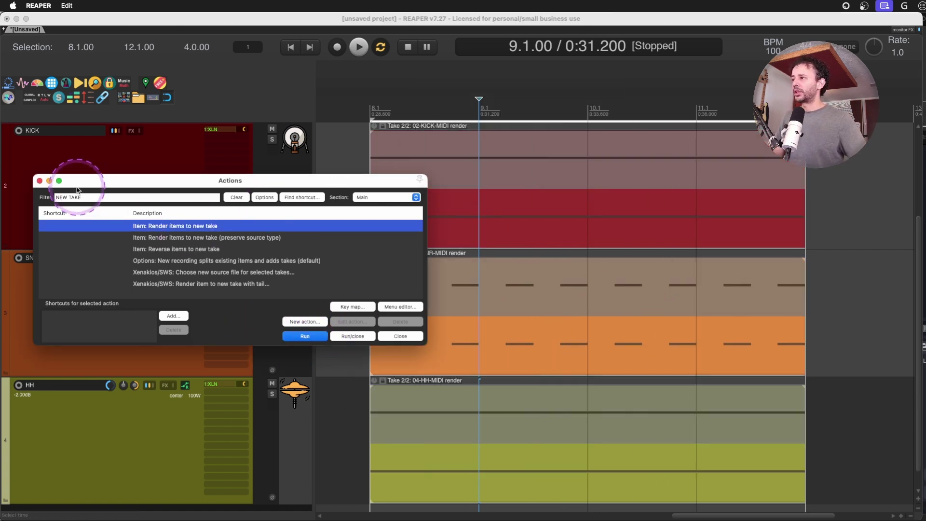
left_click(39, 181)
- Select the drum items and lock them with the action "Item properties: Lock to active take (mouse click will not change active take)"
left_click(499, 197)
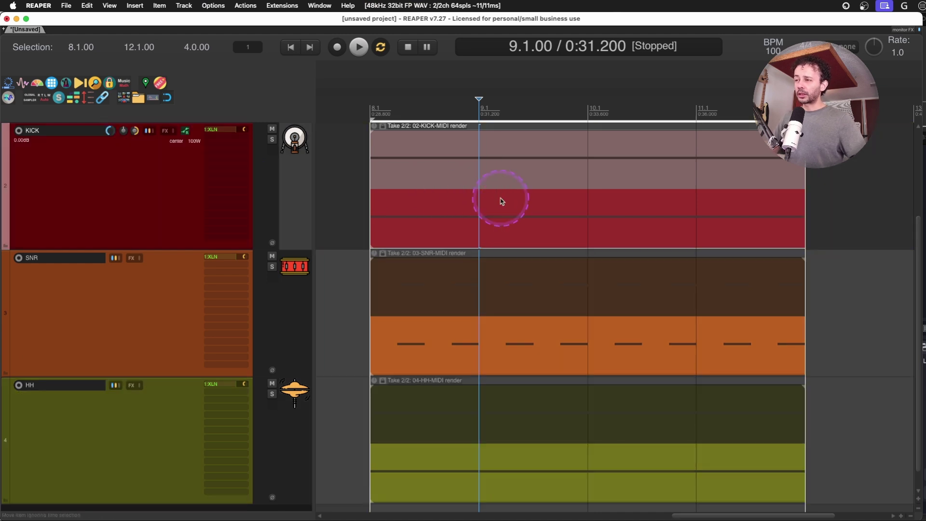
left_click(229, 237)
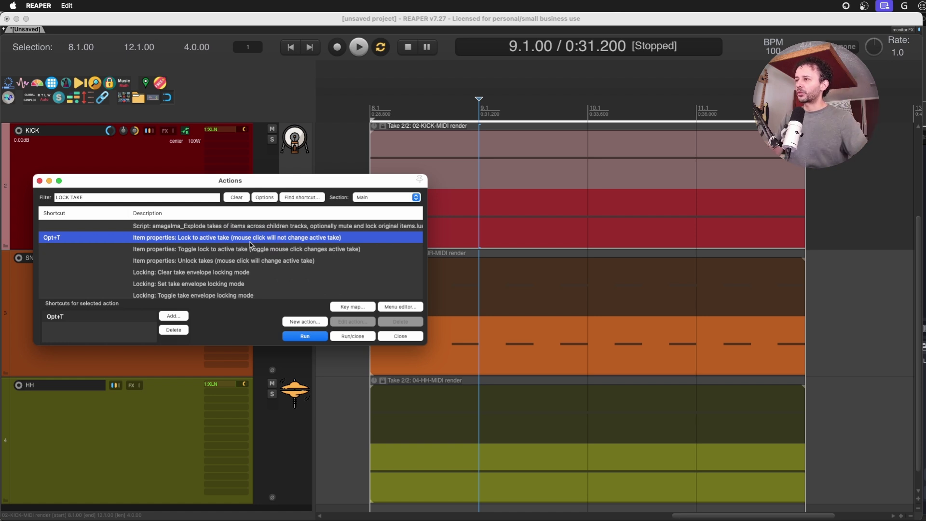
left_click_drag(829, 172, 699, 333)
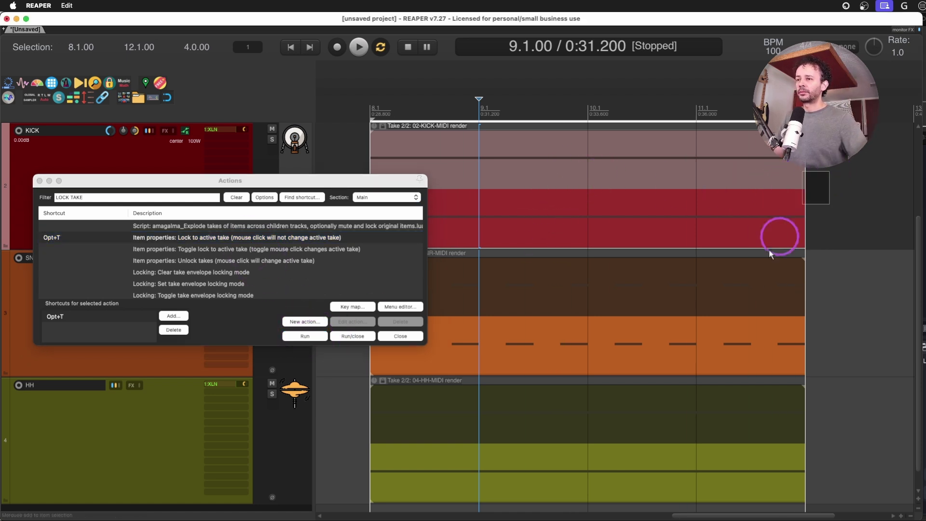
- Rework the SNR take to D2 eighth notes on beat 3 and both halves of beat 4, repeated from bar 8 through bar 11
double_click(571, 331)
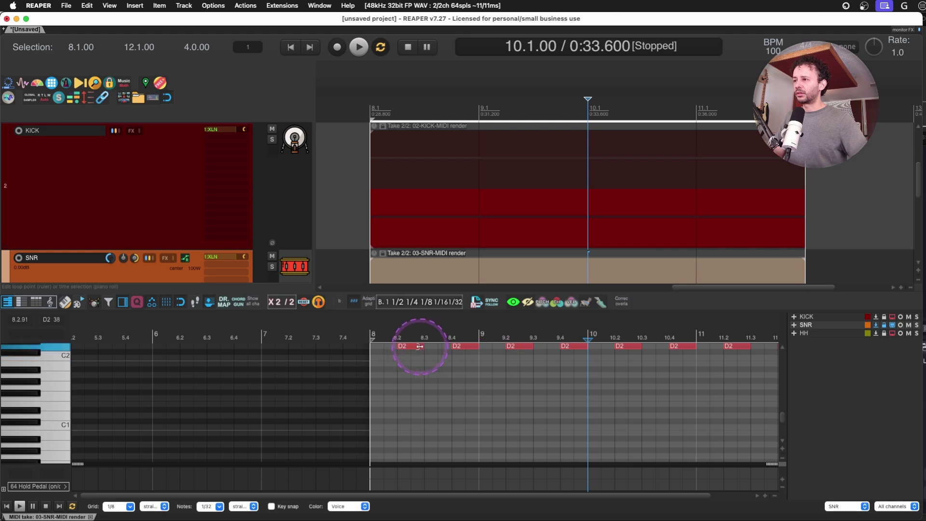
left_click(413, 346)
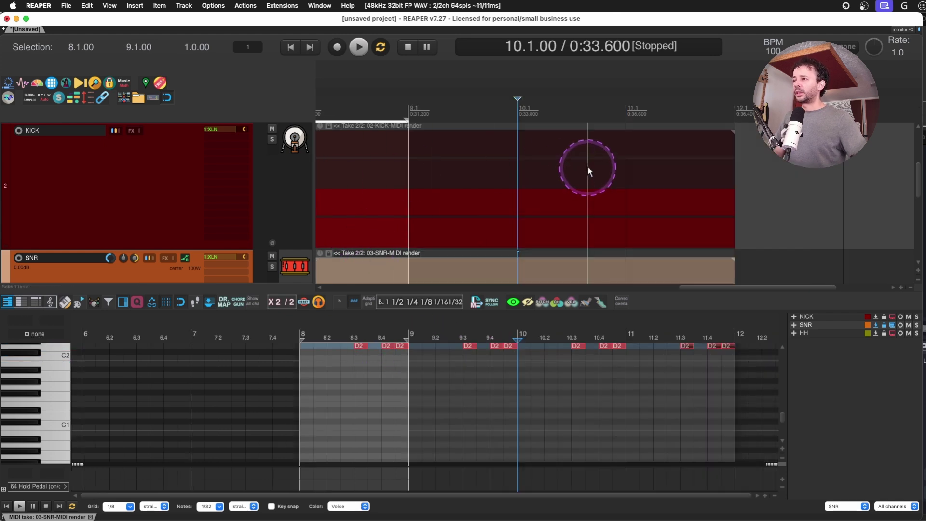
- Split single E2 notes in bars 8, 9 and 10 of the HH take into 1/32-note rolls
left_click(570, 165)
left_click(556, 270)
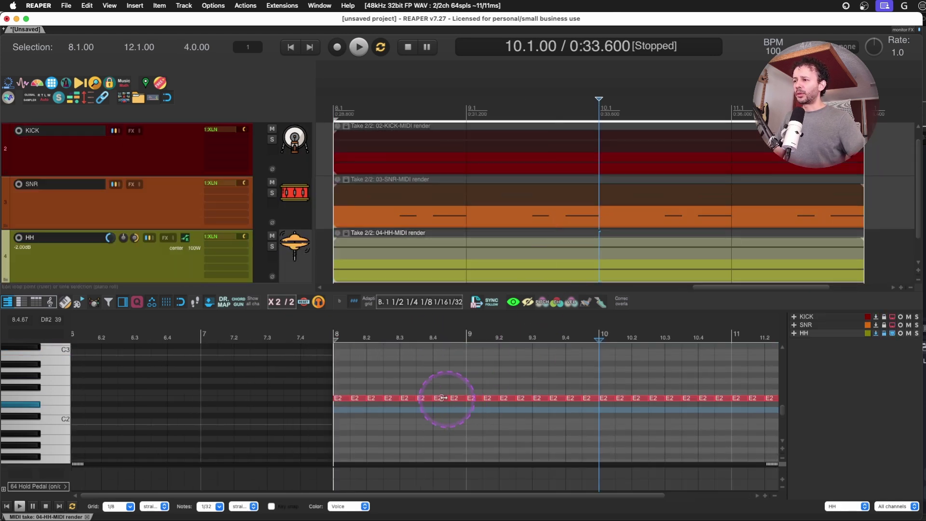
left_click(426, 402)
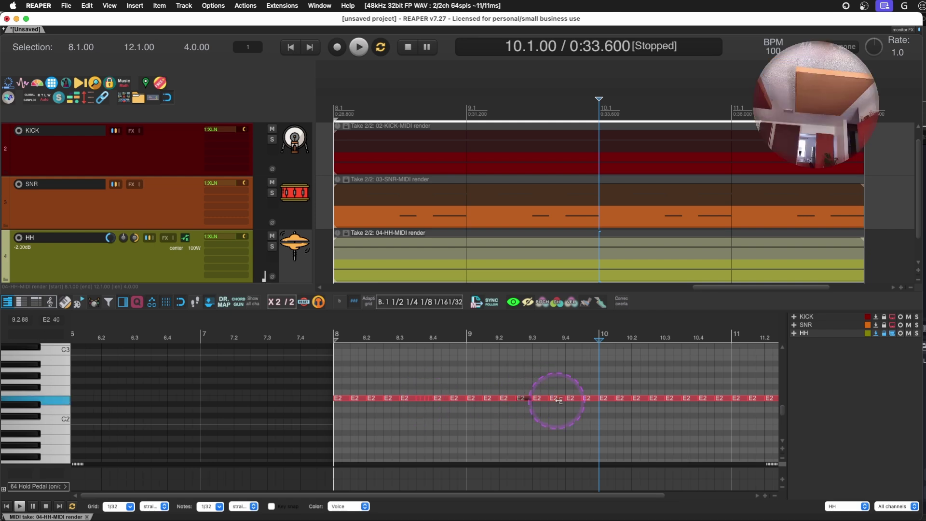
left_click(589, 398)
key("s")
left_click(654, 398)
key("s")
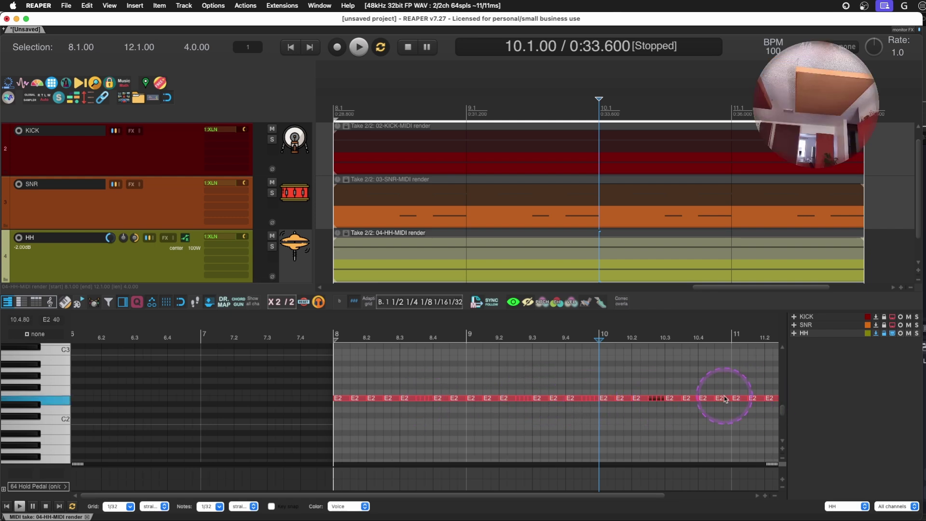
- Split the beat 4 C2 note of the KICK take into two eighth notes and repeat the pattern through bar 11
left_click(542, 168)
left_click(357, 422)
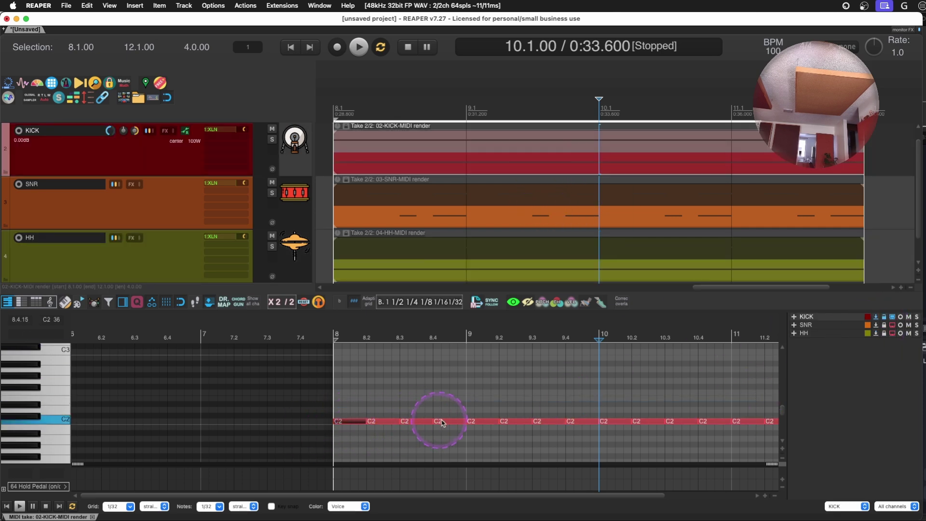
left_click(445, 422)
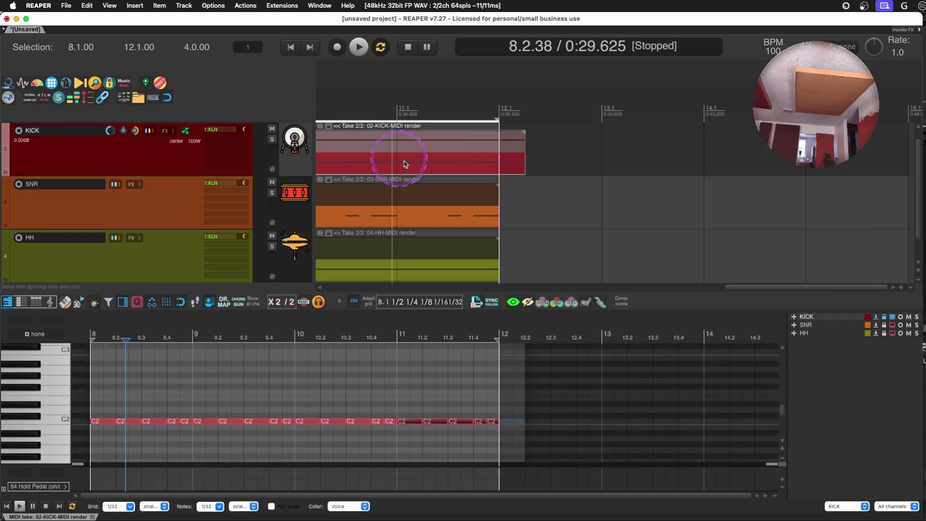
- Play the edited pattern briefly and undo the extension of the KICK item past bar 12
key("space")
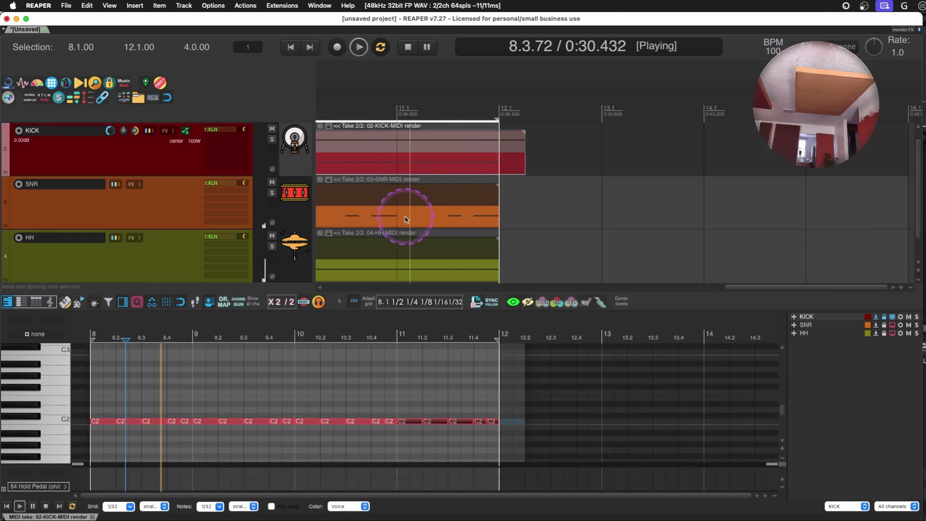
key("space")
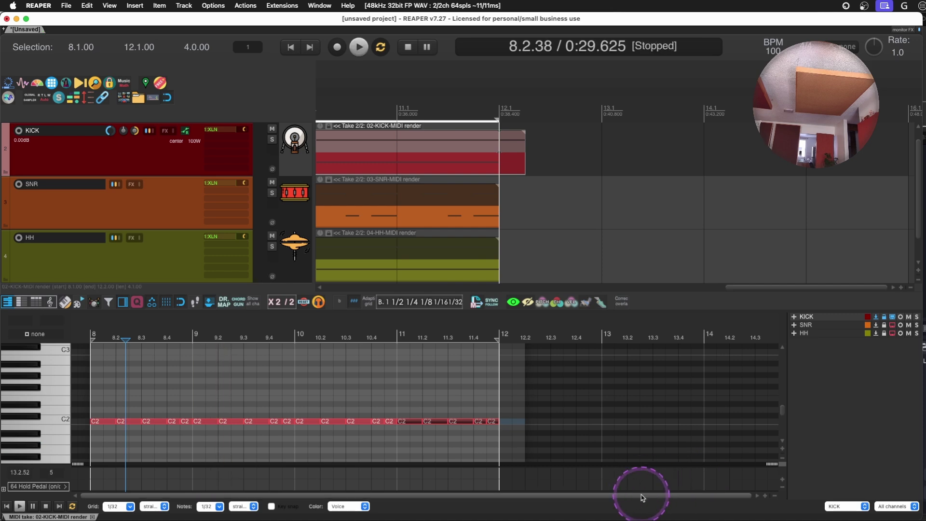
key("super+z")
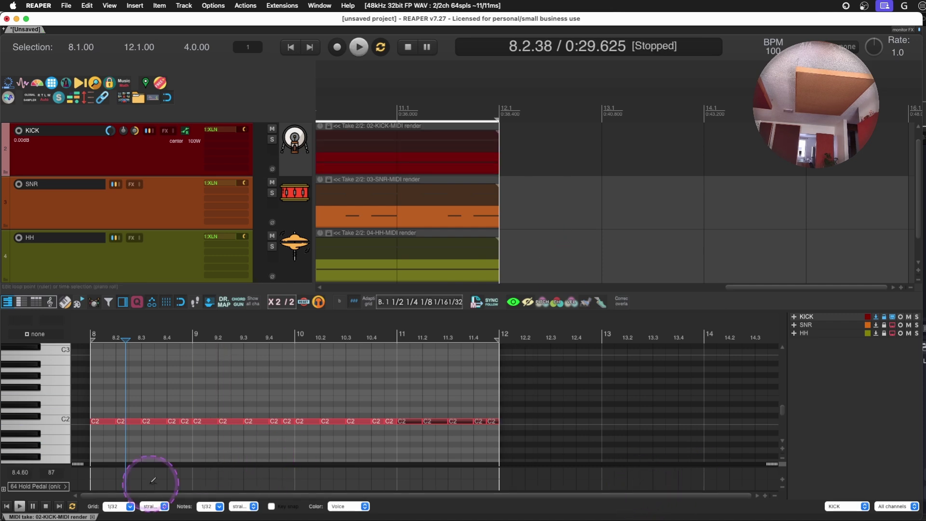
- Close the MIDI editor and play the edited takes of all three drum tracks from bar 8
left_click(93, 517)
key("super+Page_Up")
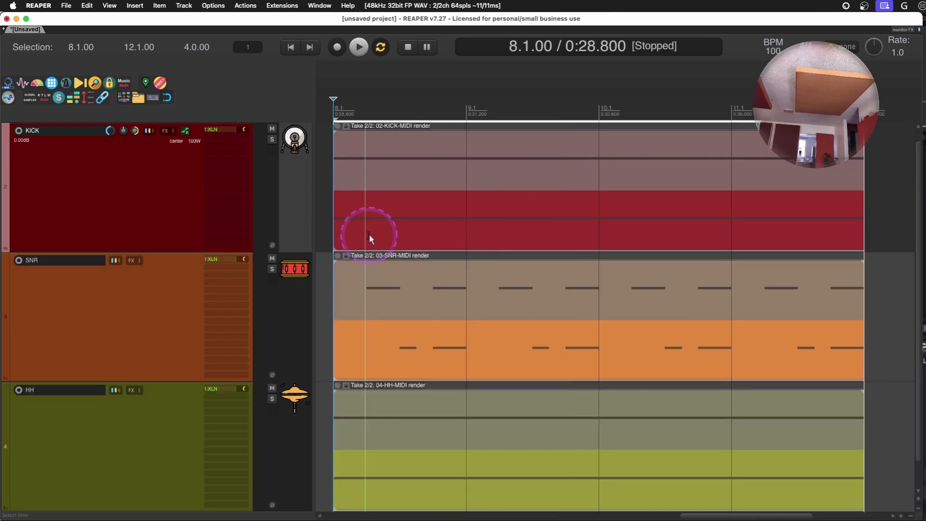
key("space")
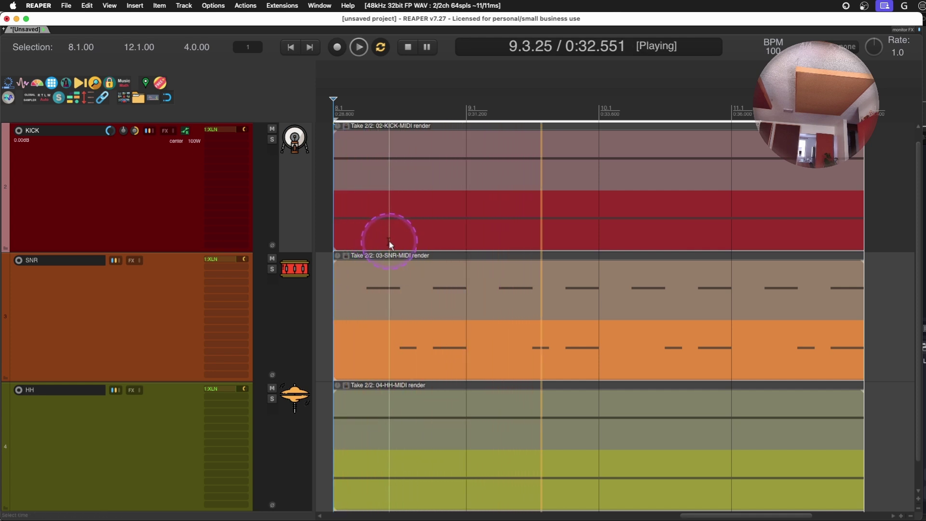
key("space")
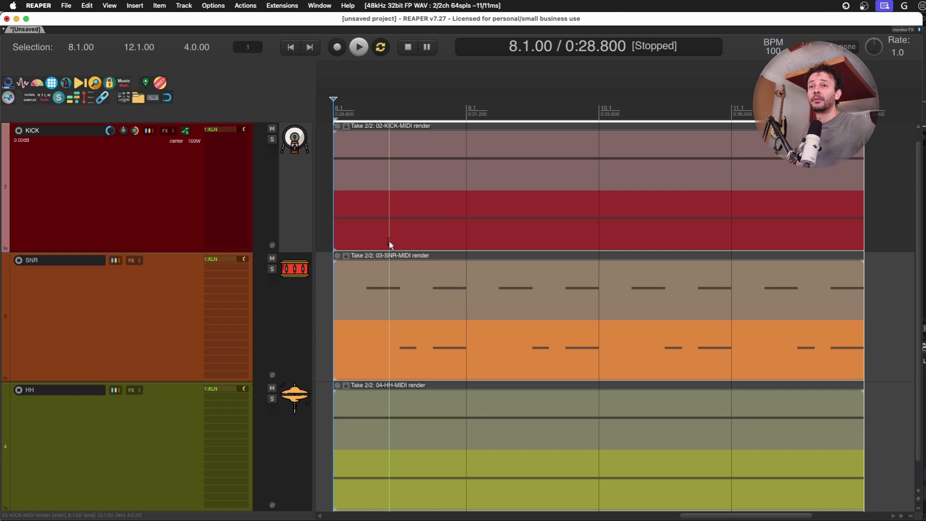
- Display only the active take of each item by toggling the action "Options: Show all takes (when room)"
scroll(418, 316, "down", 3)
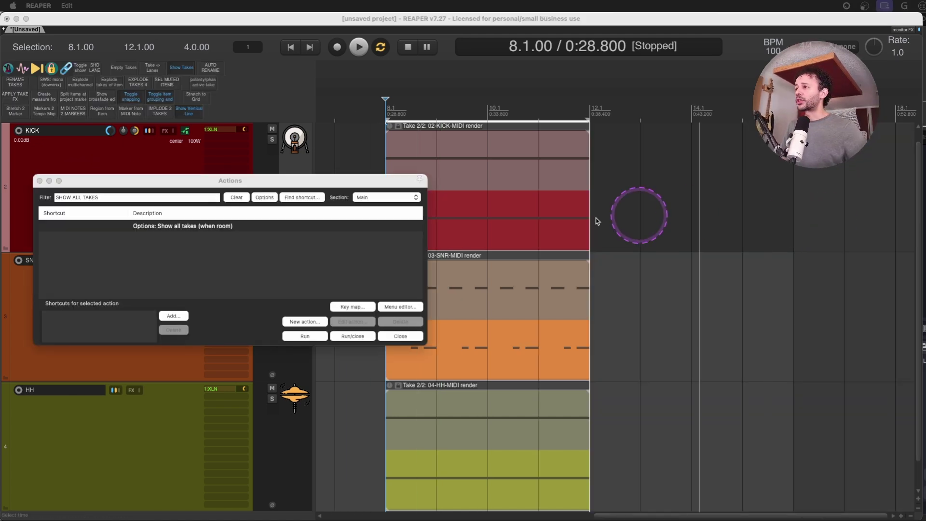
left_click_drag(268, 183, 746, 351)
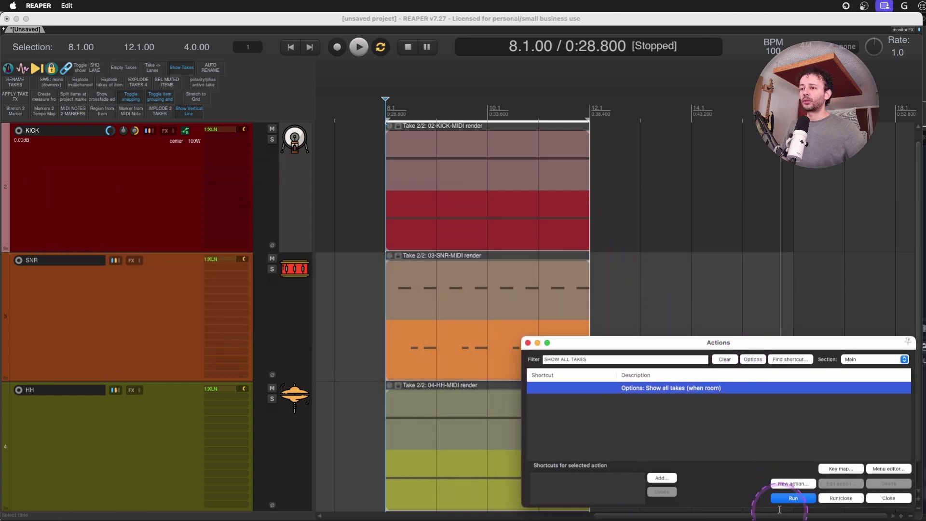
left_click(804, 499)
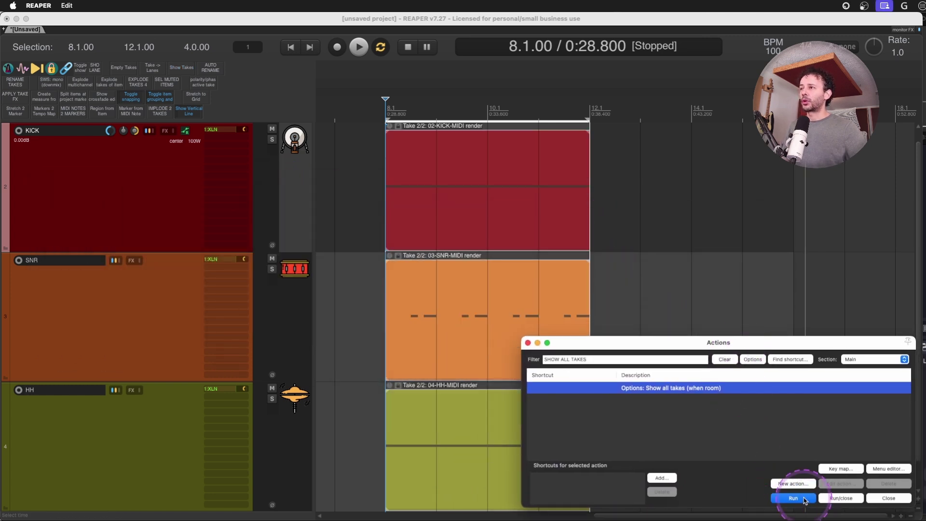
left_click(432, 152)
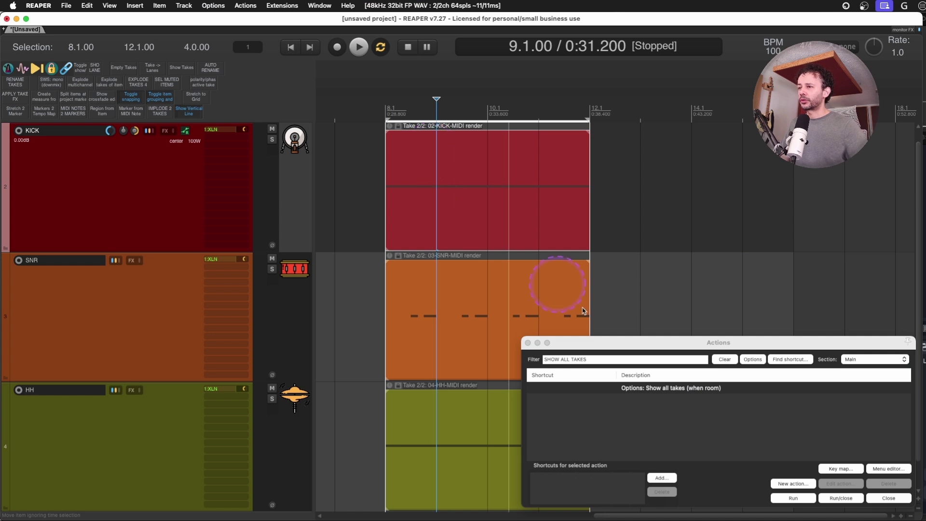
left_click(528, 343)
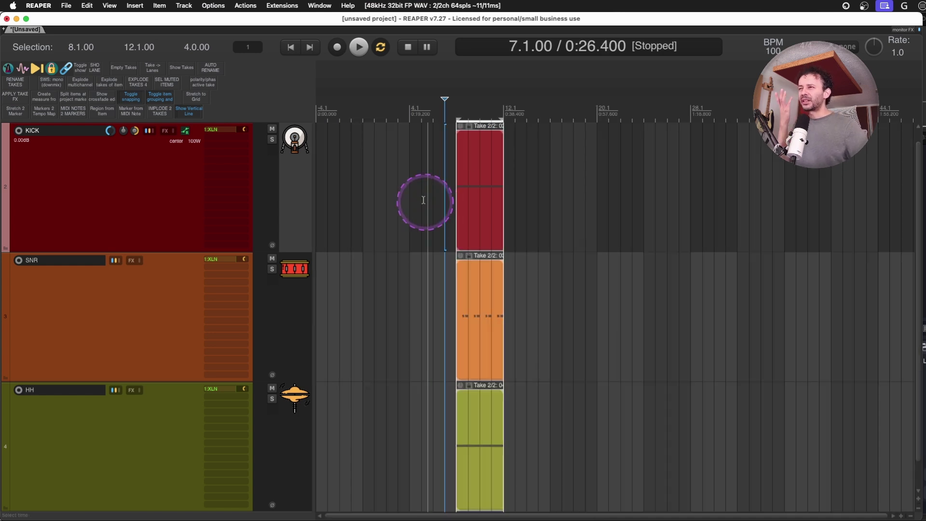
- Inspect the notes of the KICK item's active take in the MIDI editor and close the editor
double_click(475, 171)
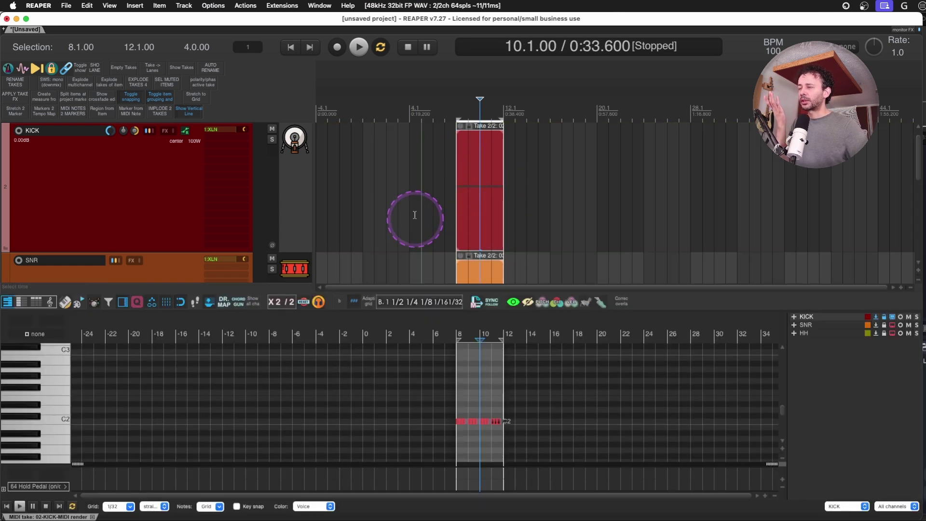
left_click(92, 517)
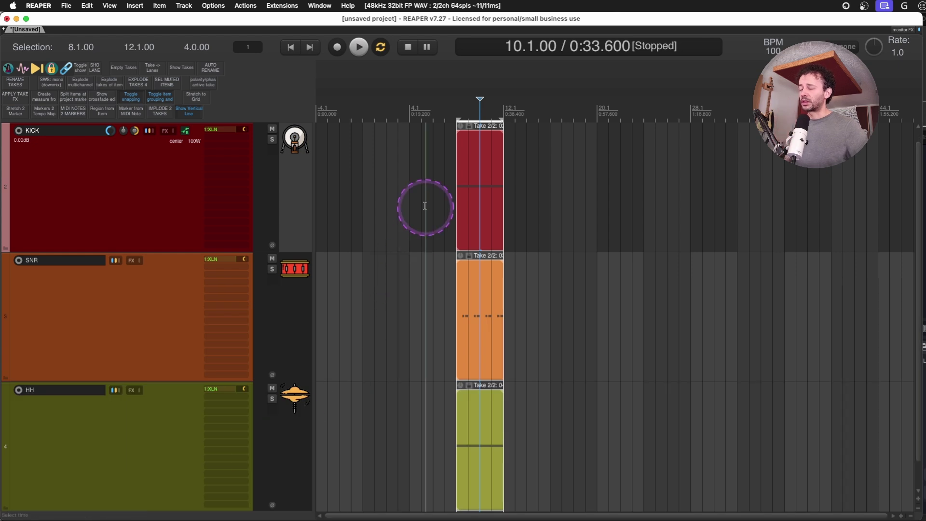
- Select the three drum items and check the Loop source setting in their item properties
left_click_drag(428, 183, 500, 478)
right_click(484, 393)
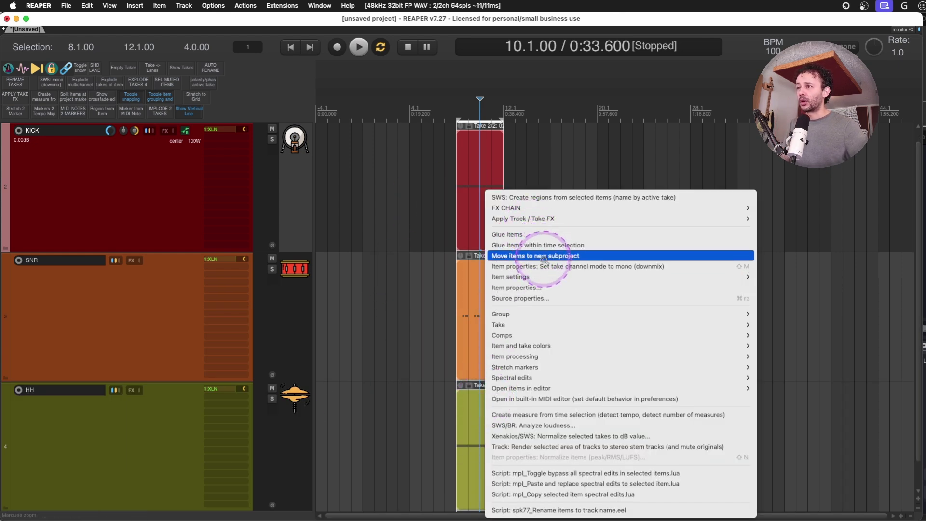
mouse_move(547, 275)
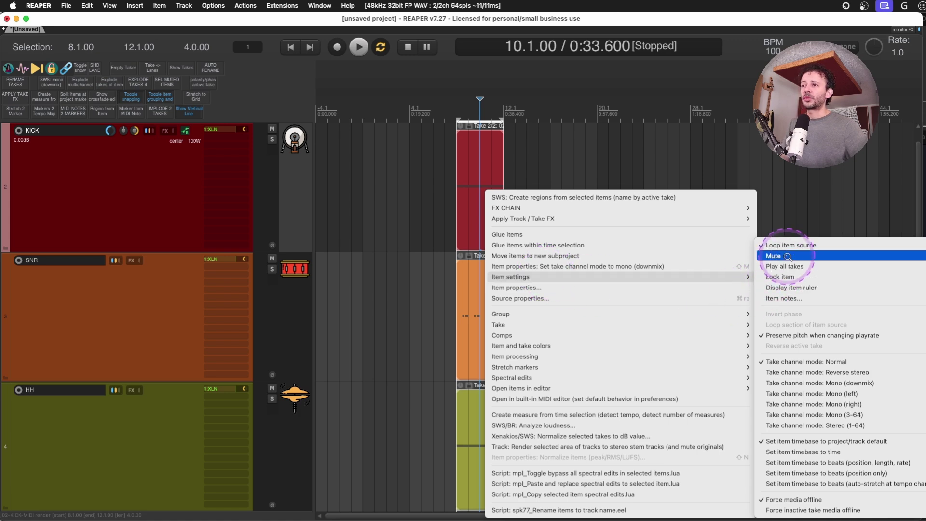
left_click(572, 288)
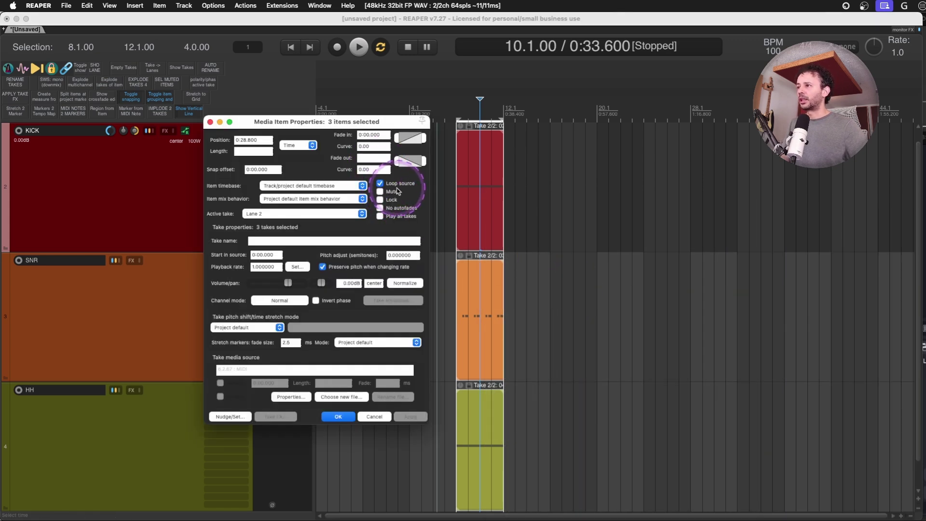
left_click(210, 121)
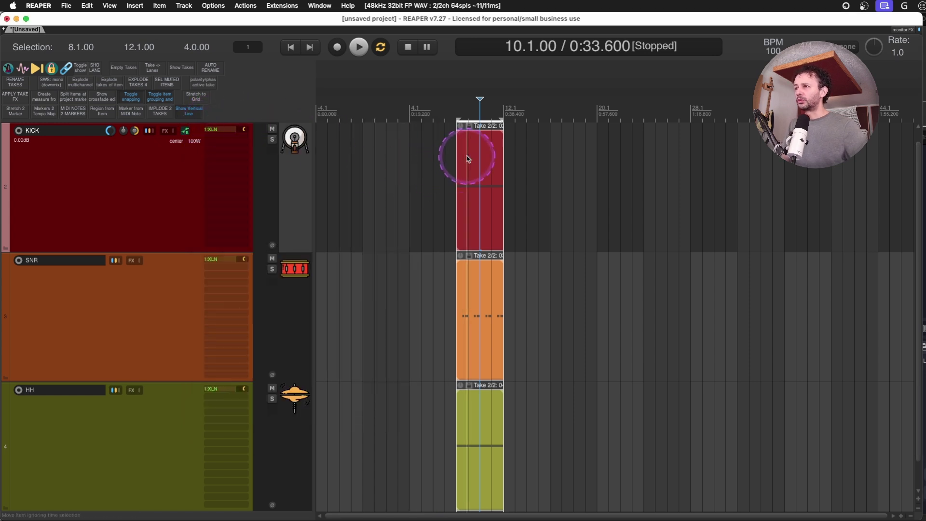
- Extend the three looped drum items to span from -4.1.00 to 117.1.00
left_click_drag(468, 158, 916, 164)
left_click(661, 160)
key("ctrl+Page_Down")
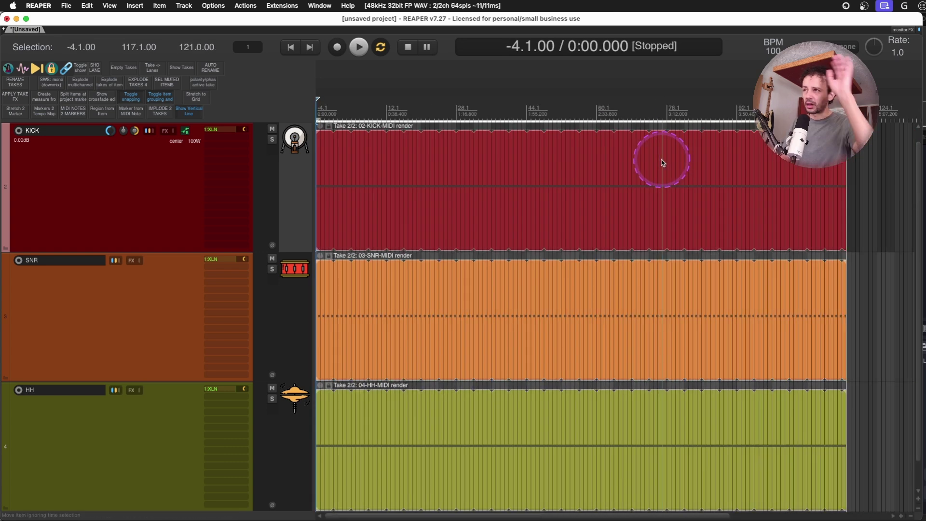
- Group the KICK, SNR and HH tracks in Group 1 with Media/Razor Edit Lead and Media/Razor Edit Follow enabled
left_click(536, 173)
left_click(386, 156)
left_click(132, 427, "shift")
key("shift+g")
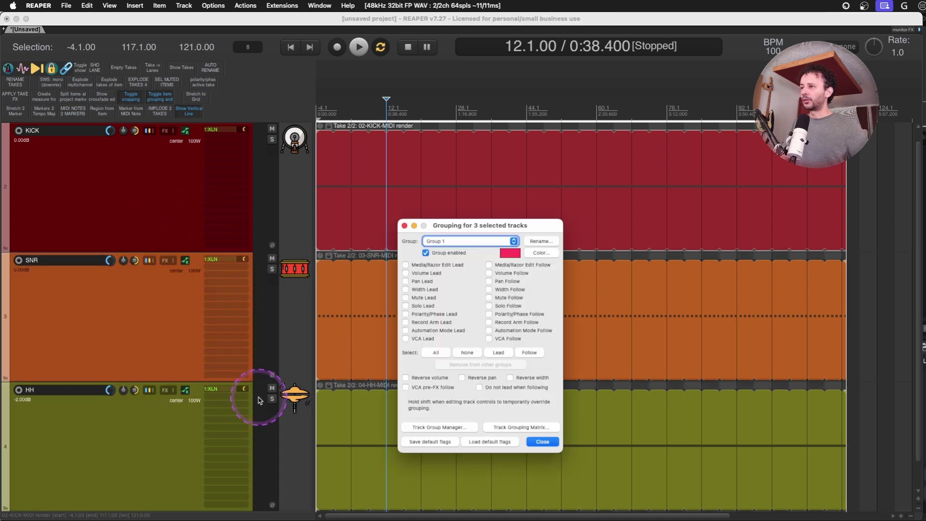
left_click(434, 265)
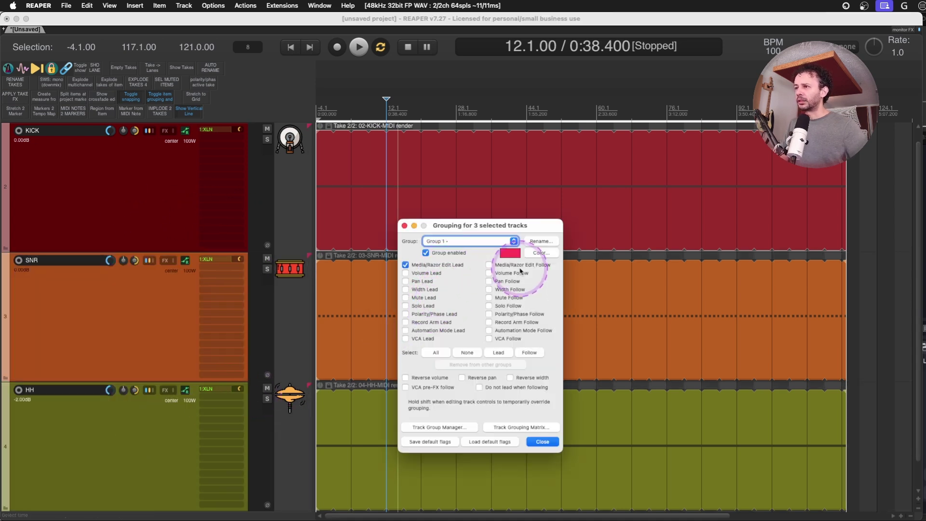
left_click(522, 265)
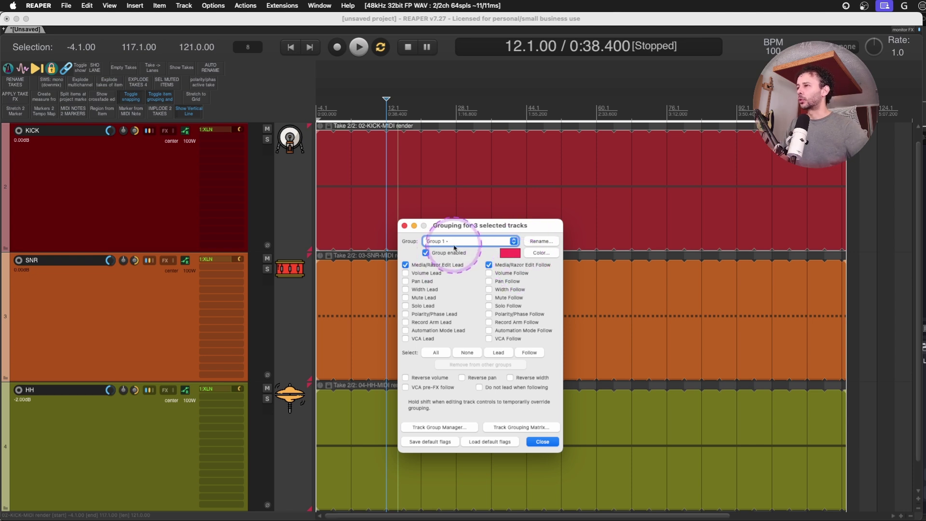
- Rename the first track group as DR and close the grouping settings
left_click(545, 242)
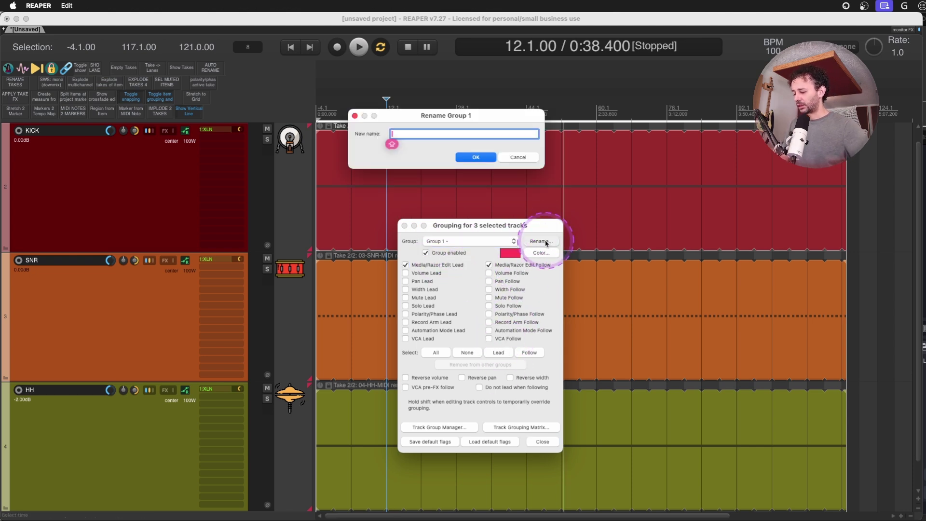
type("DR")
key("Return")
left_click(543, 442)
- Split the grouped drum items at 12.1.00, 20.1.00, 36.1.00, 52.1.00, 60.1.00 and 76.1.00
left_click(484, 178)
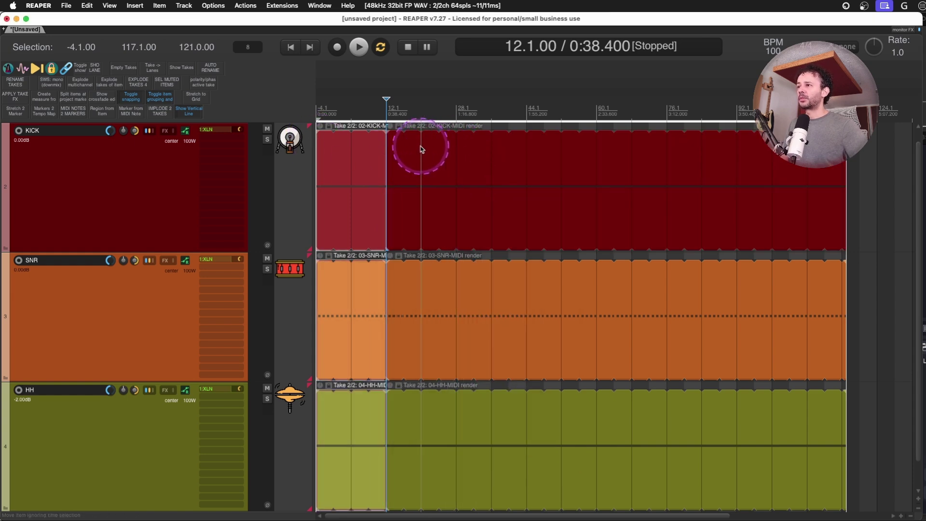
key("s")
key("s")
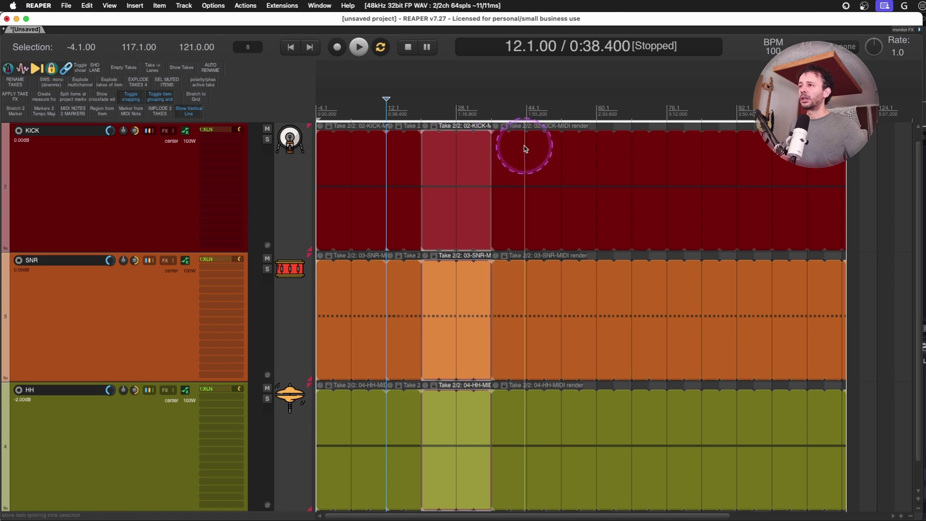
key("s")
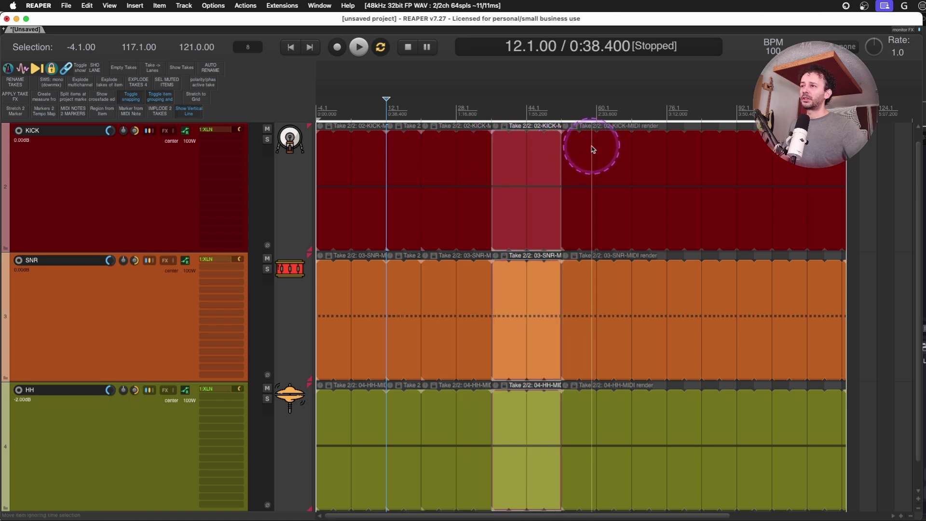
key("s")
key("s")
key("s")
- Delete the last section of the drum items, from 76.1.00 onward, on all three tracks
left_click(700, 161)
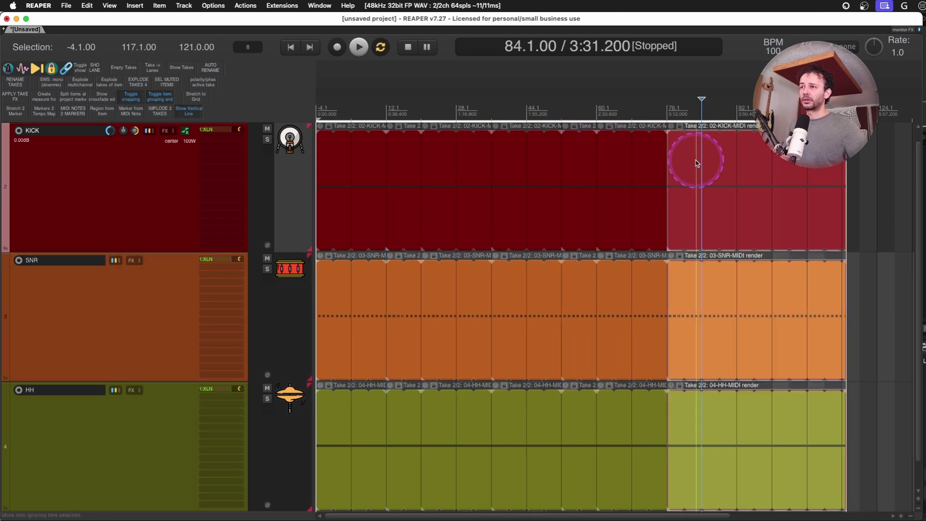
key("Delete")
left_click(600, 163)
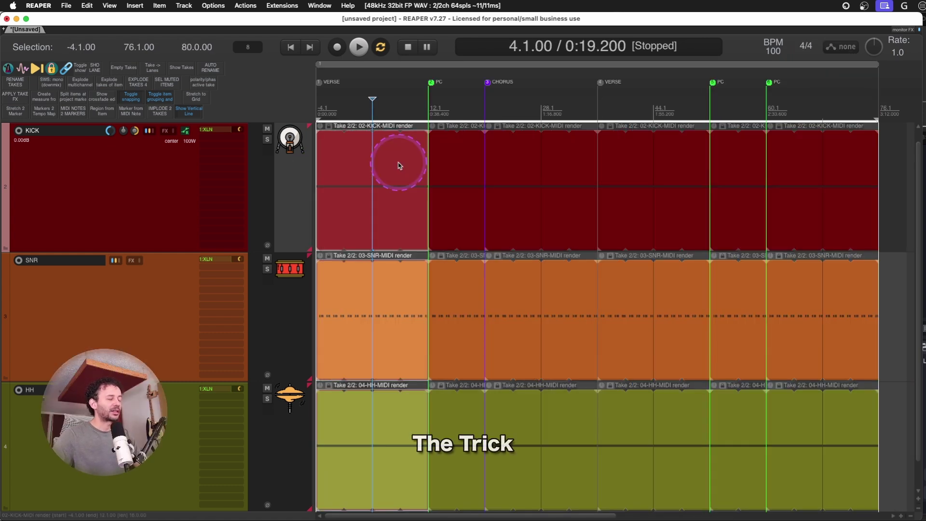
- Switch the first VERSE, first PC and CHORUS items on all drum tracks to take 1 and show all takes
key("t")
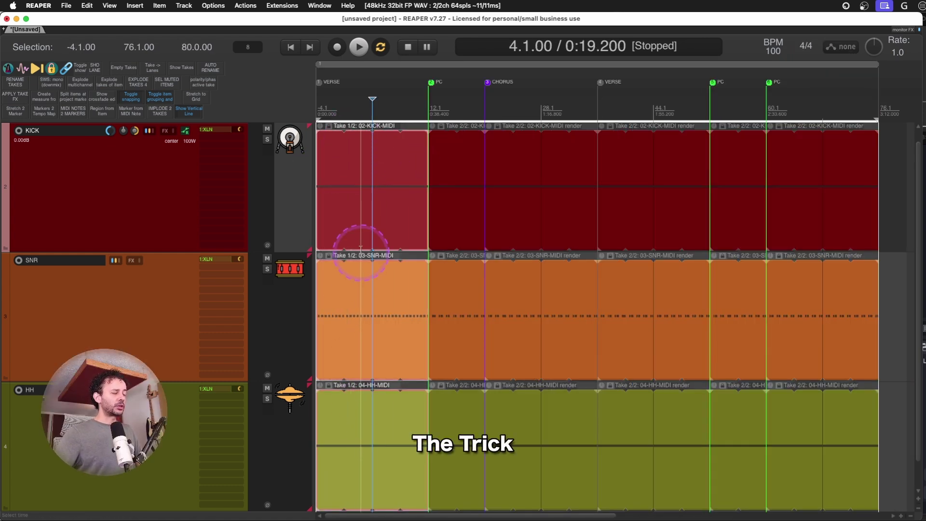
left_click(458, 154)
key("t")
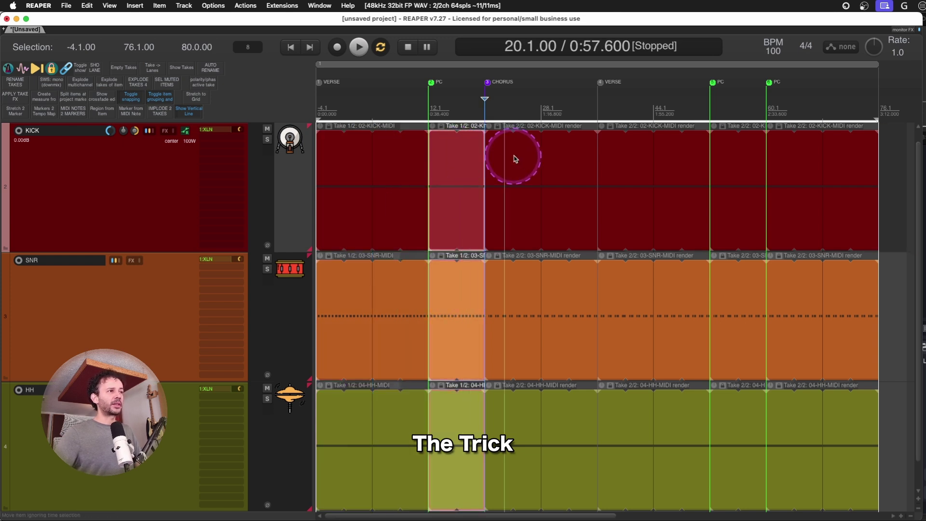
left_click(578, 163)
key("t")
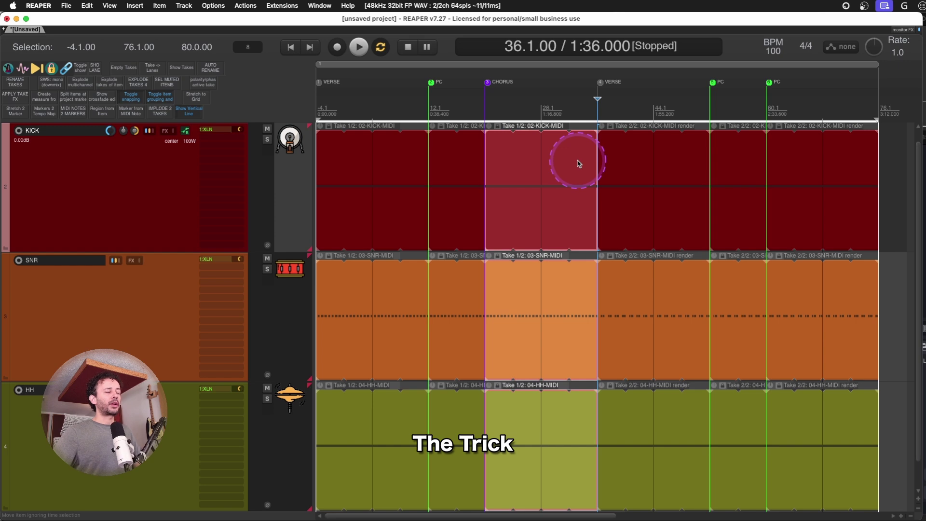
left_click(182, 69)
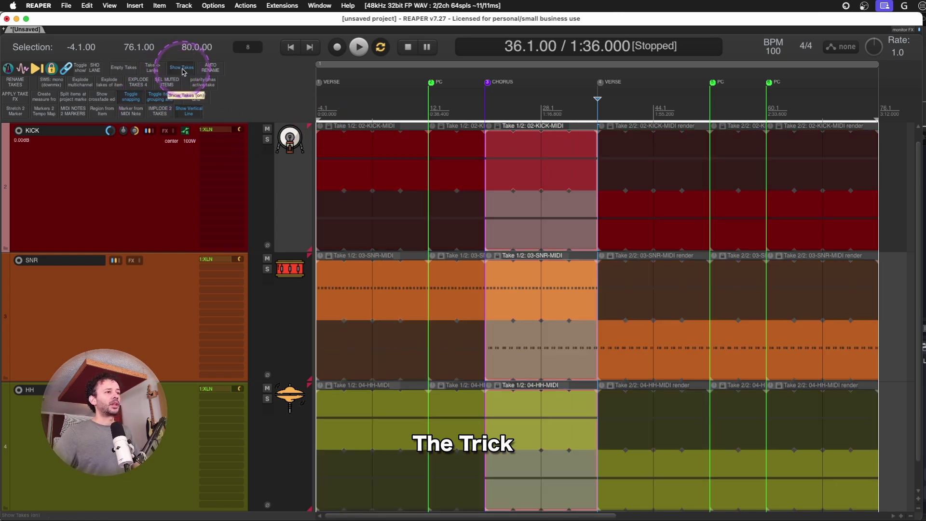
left_click(540, 213)
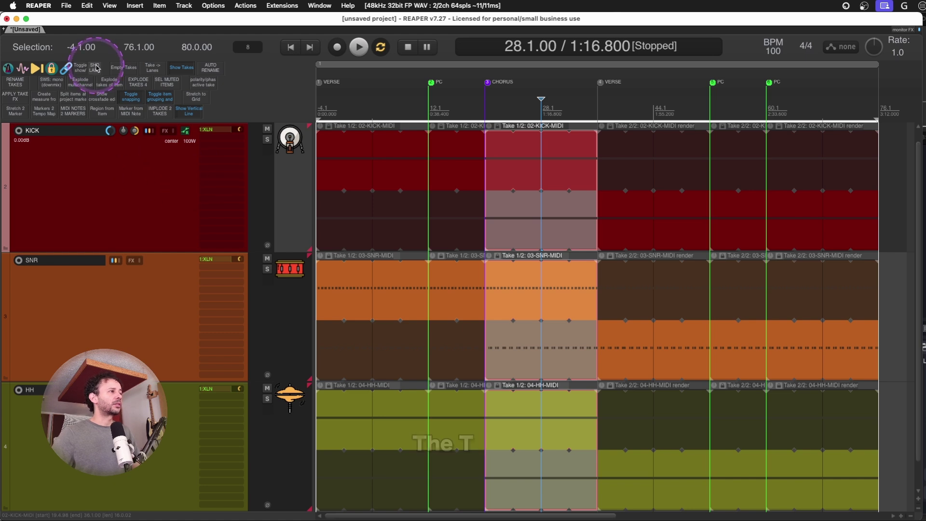
- Convert the takes on the HH track, and only there, to fixed item lanes
left_click(153, 68)
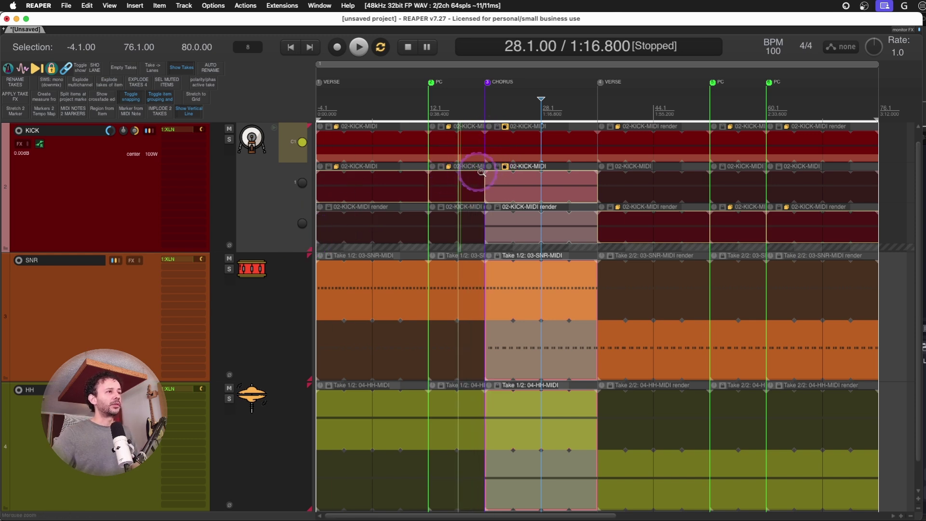
key("z")
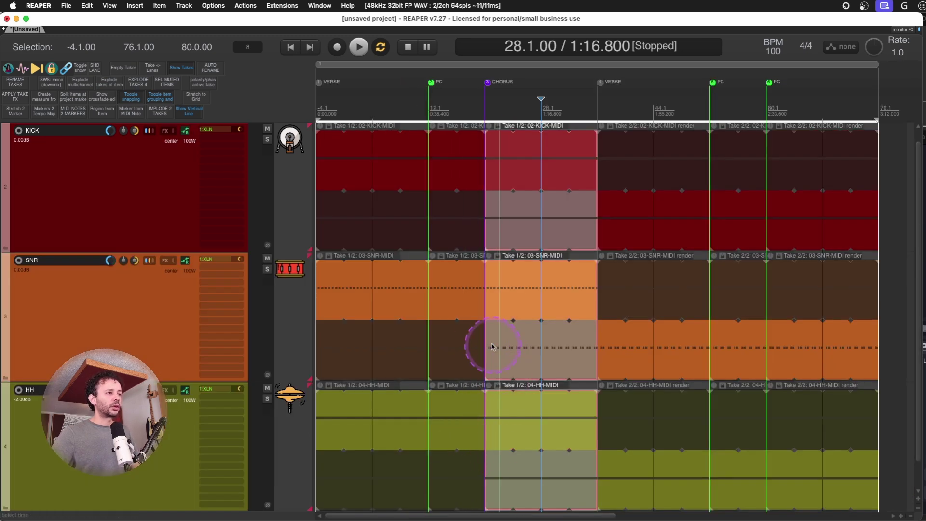
left_click_drag(446, 444, 682, 446)
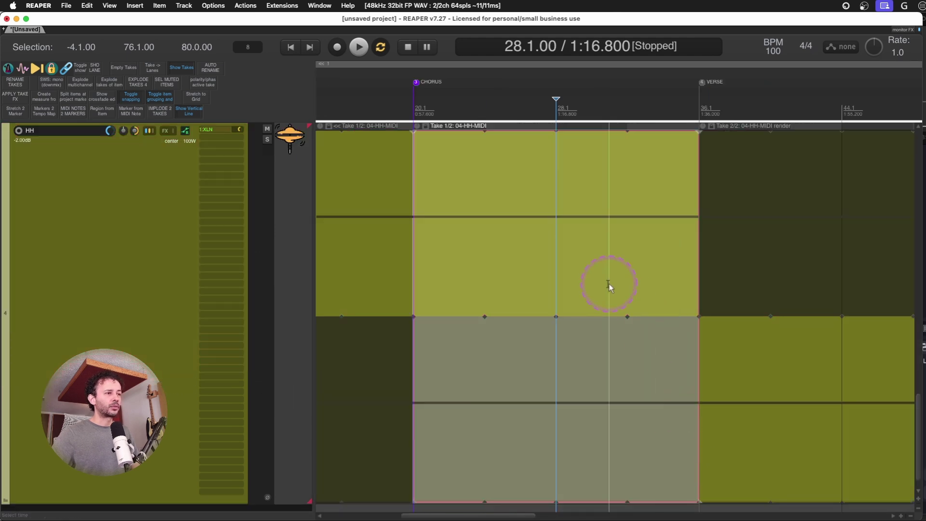
left_click_drag(371, 331, 737, 334)
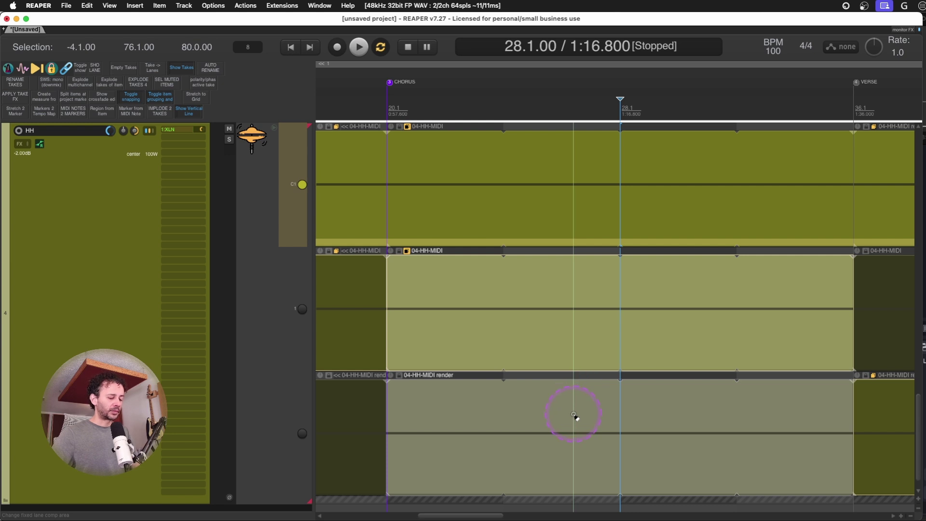
- Refine the grid over the CHORUS section of HH to 1/4 divisions
scroll(550, 467, "up", 3)
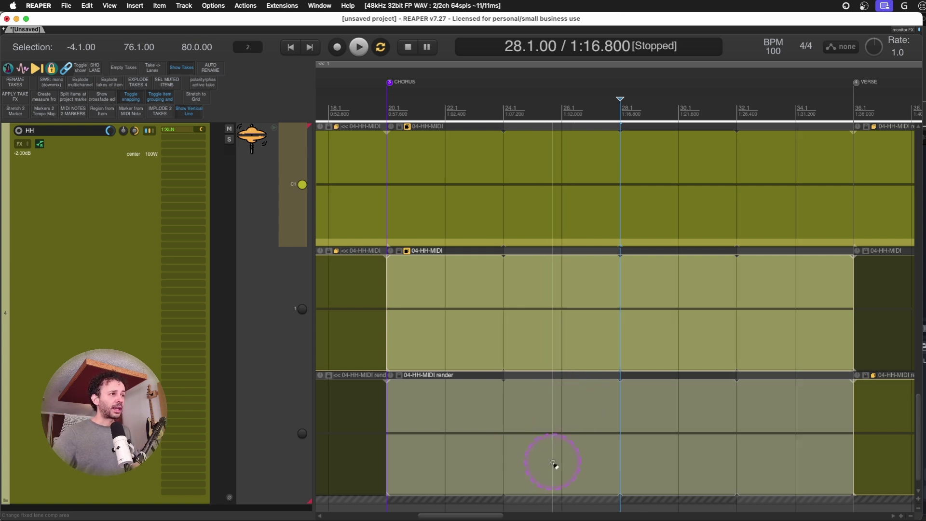
left_click(251, 49)
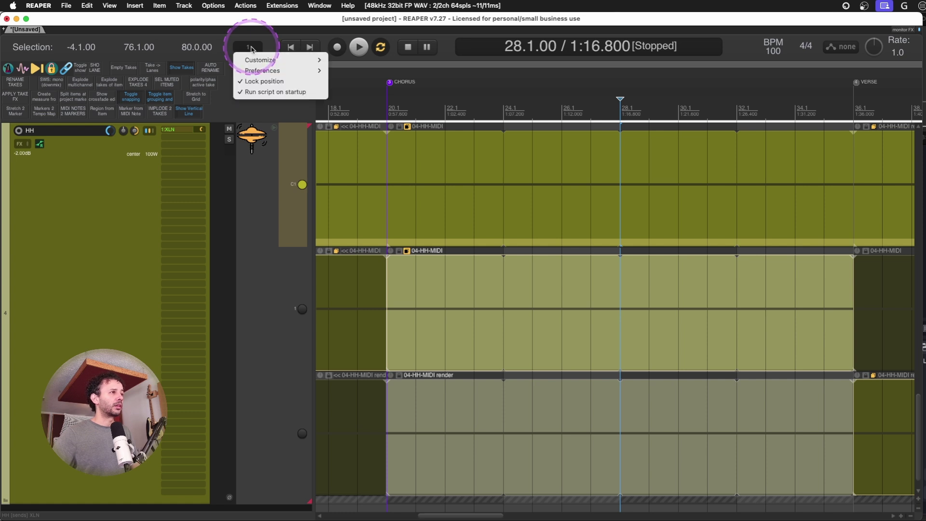
left_click(259, 79)
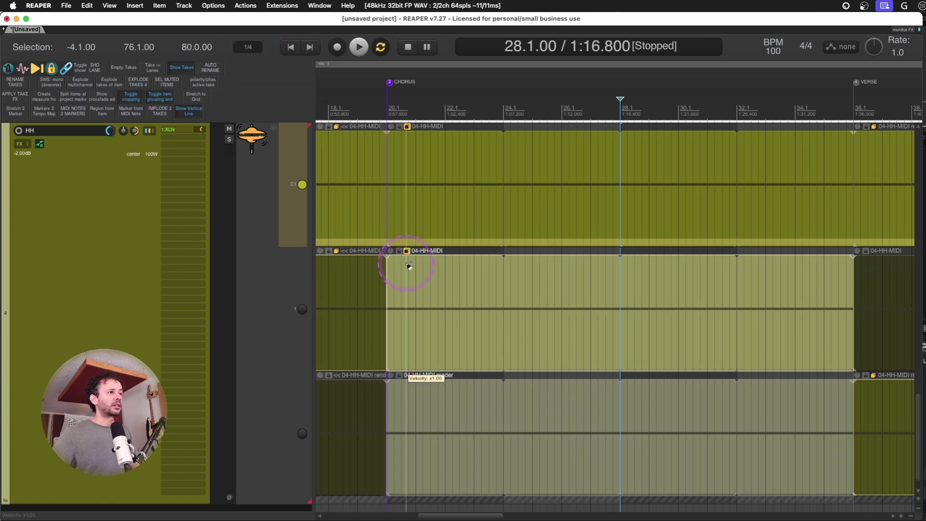
scroll(416, 262, "up", 1)
- Comp three short slices of the 04-HH-MIDI render lane into the CHORUS, starting at 24.1, about 25.3 and 27.1
left_click_drag(389, 207, 637, 429)
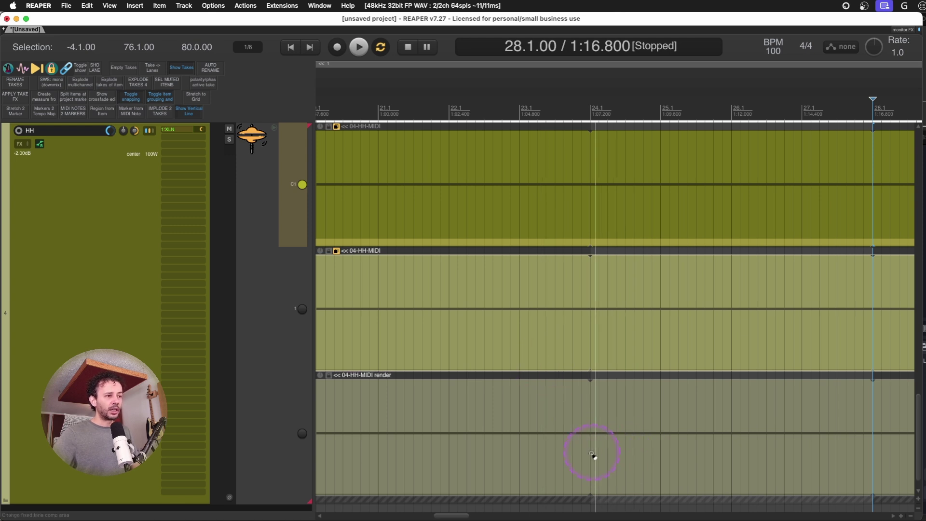
left_click_drag(590, 459, 615, 464)
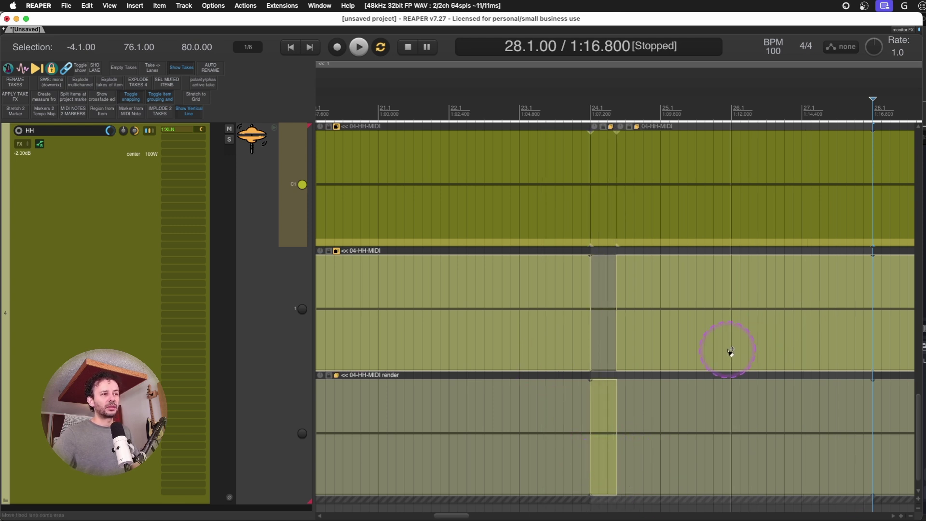
left_click_drag(730, 351, 753, 350)
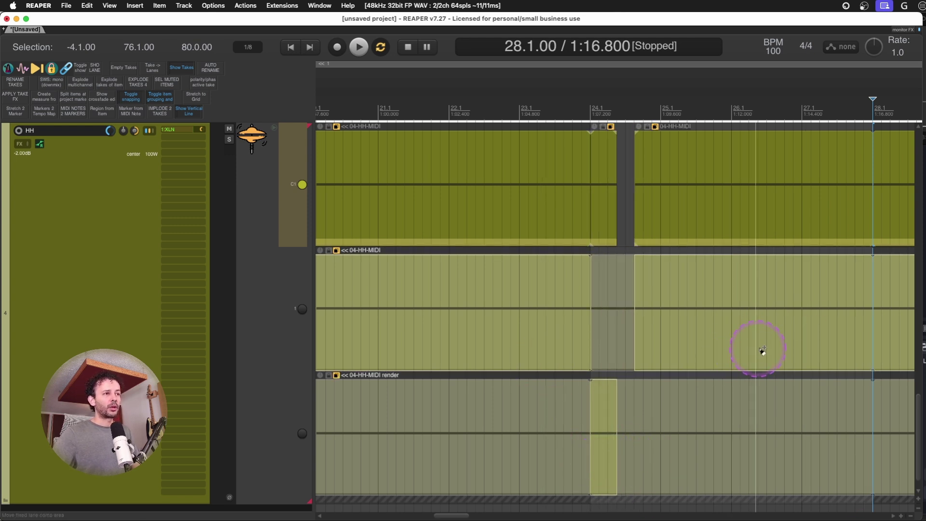
key("super+z")
left_click_drag(804, 444, 828, 465)
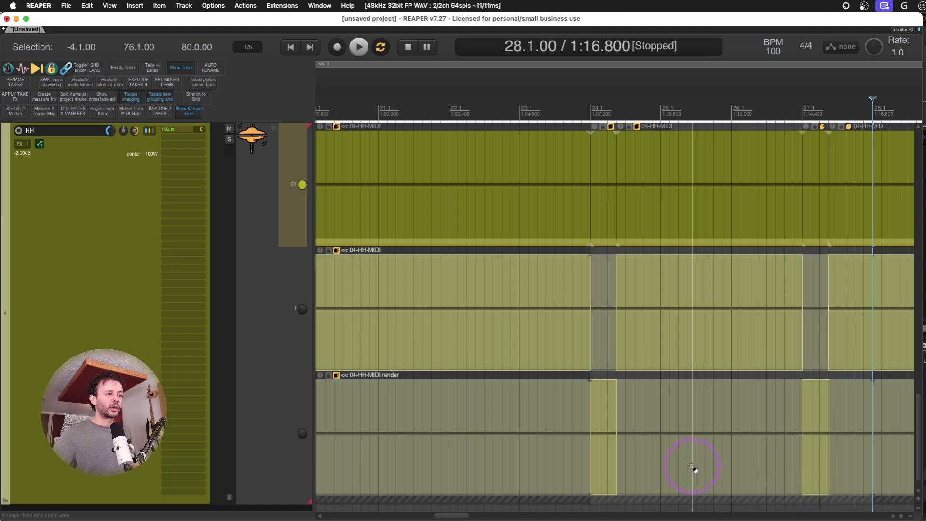
left_click_drag(692, 467, 720, 467)
scroll(717, 467, "down", 3)
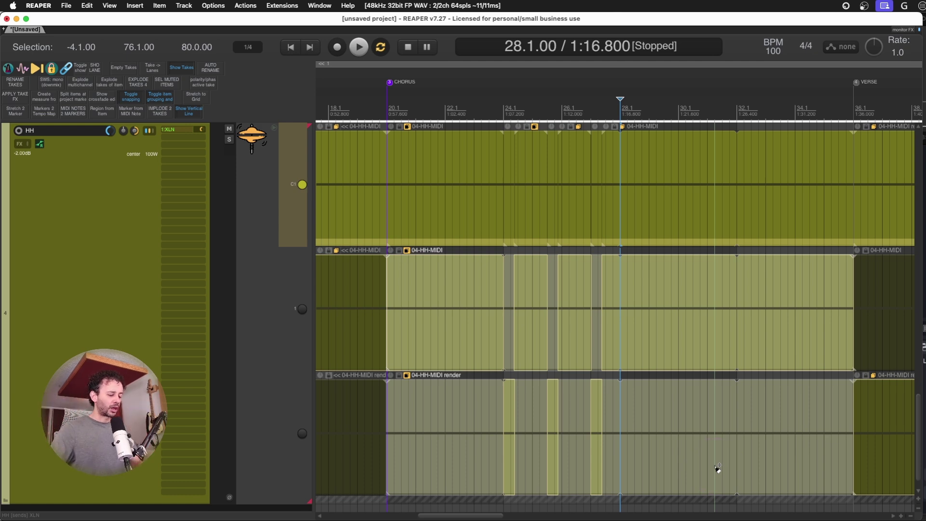
- Select all items in the project and return the edit cursor to the start at -4.1.00
key("super+a")
scroll(716, 468, "down", 3)
key("w")
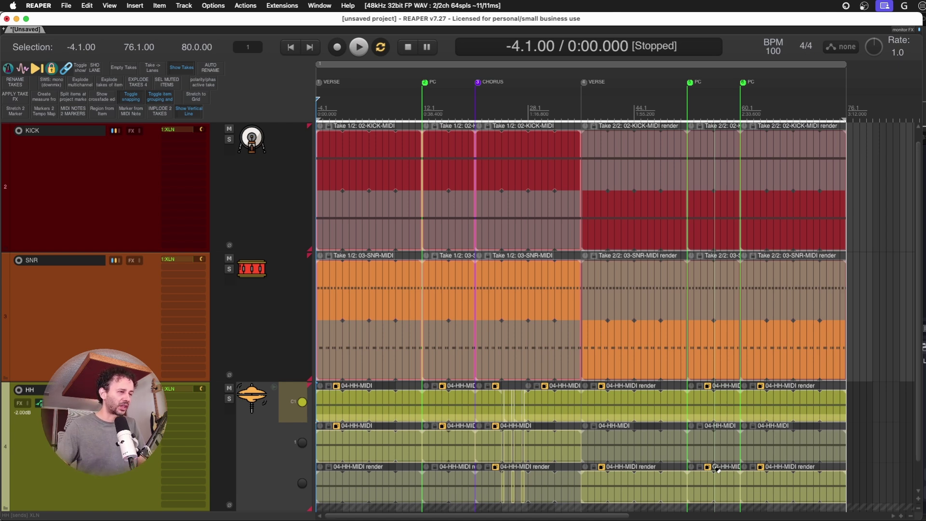
left_click(713, 467)
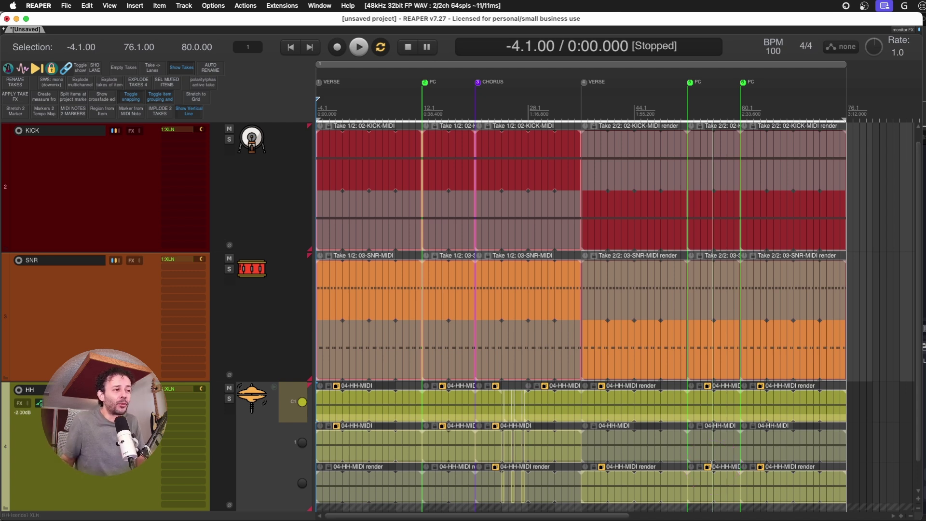
- Copy region 1 with its markers and drum items and place the copy directly after the original, at 76.1.00
scroll(713, 468, "down", 3)
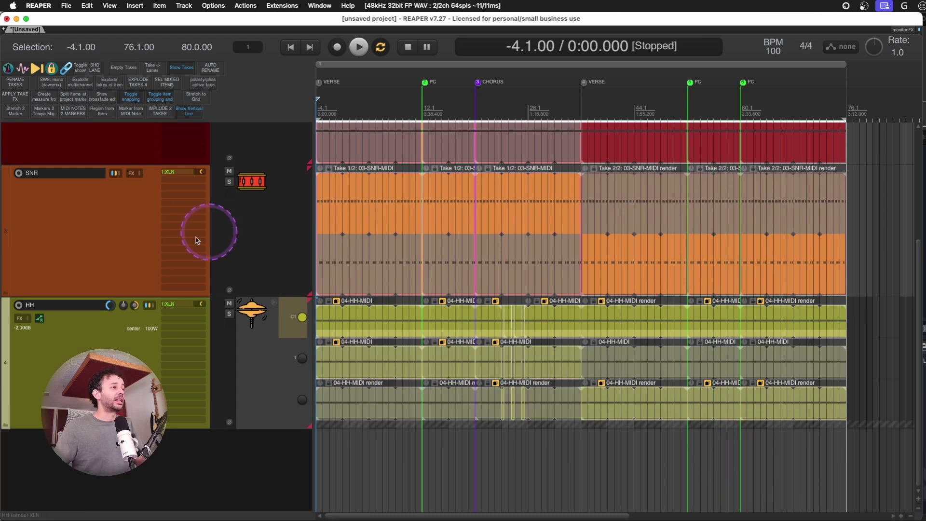
scroll(622, 272, "up", 3)
scroll(629, 194, "down", 4)
left_click_drag(448, 66, 617, 211)
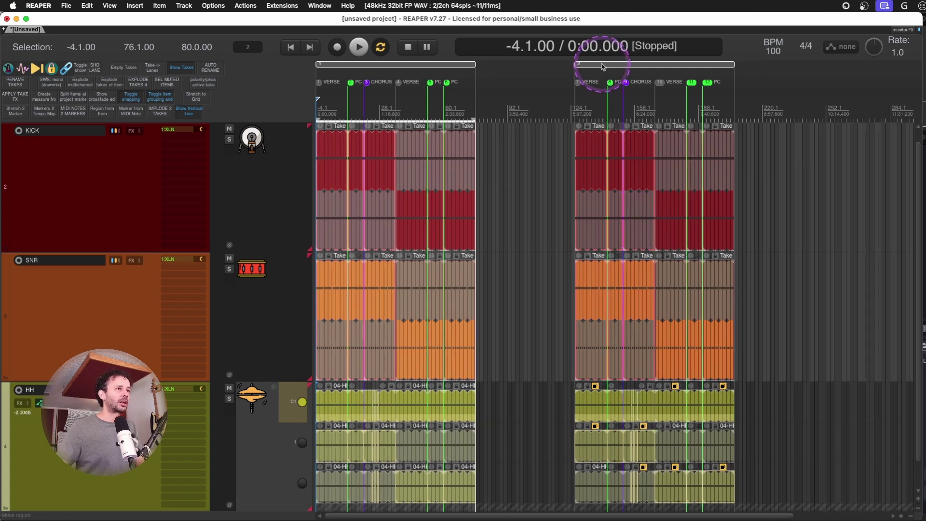
left_click_drag(602, 64, 503, 217)
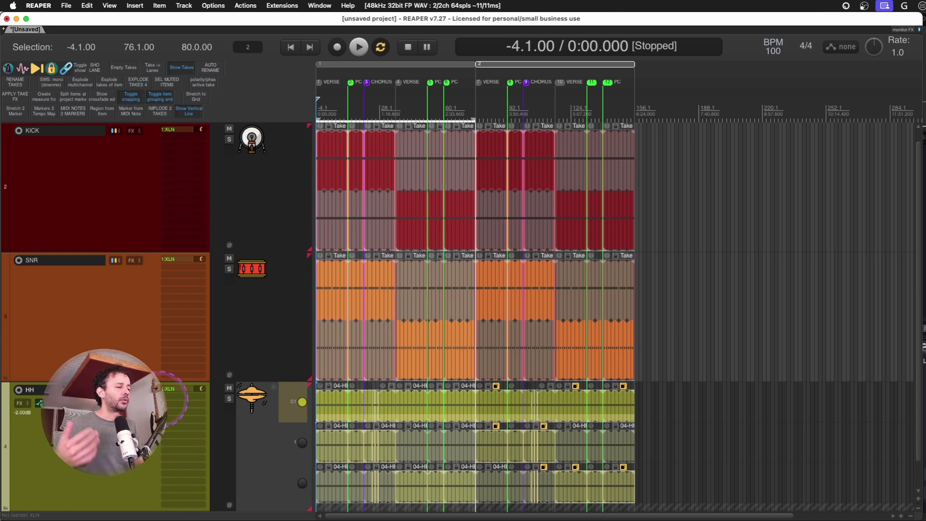
- Examine the duplicated arrangement across the XLN, KICK, SNR and HH tracks and the comped lanes of HH
scroll(196, 381, "down", 6)
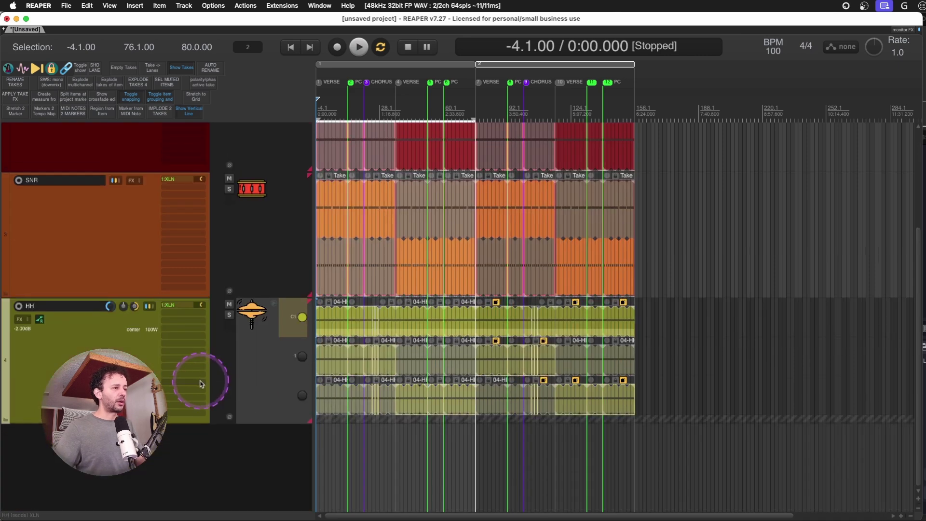
scroll(376, 290, "up", 2)
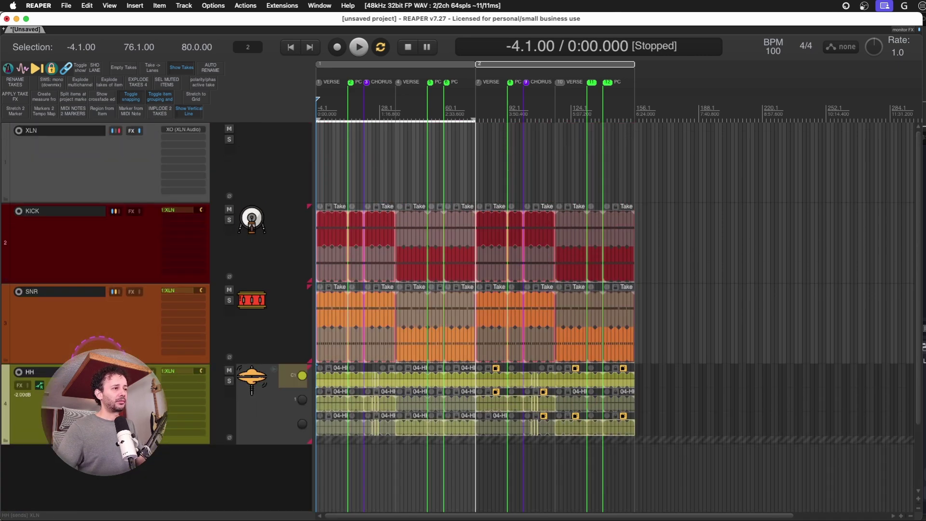
scroll(180, 375, "down", 3)
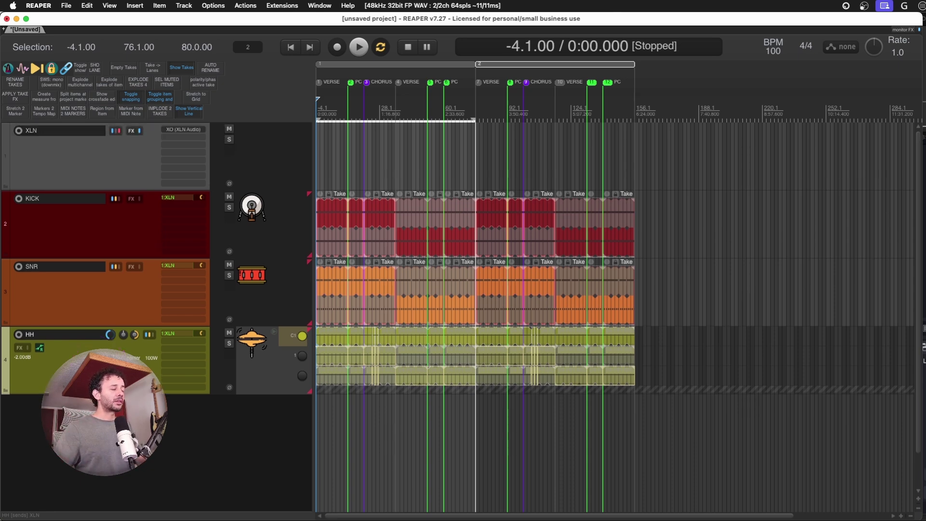
left_click_drag(502, 353, 314, 336)
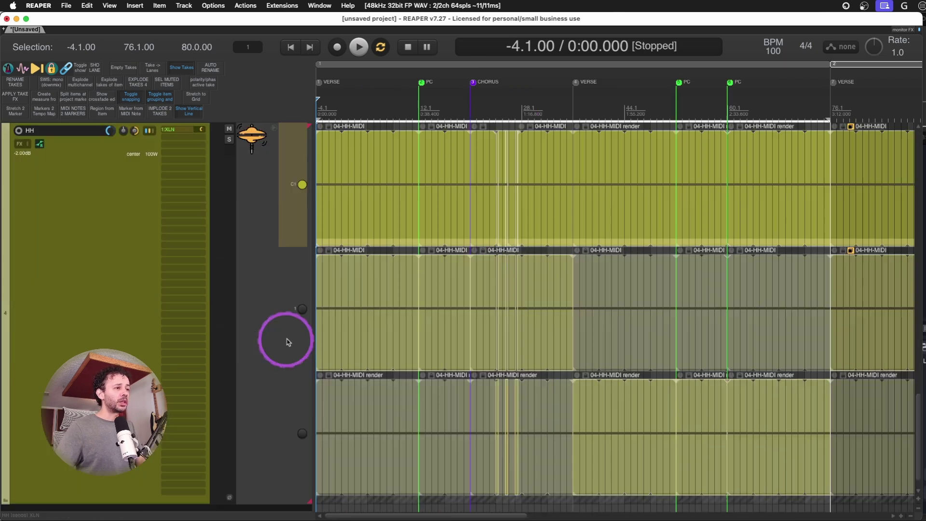
key("z")
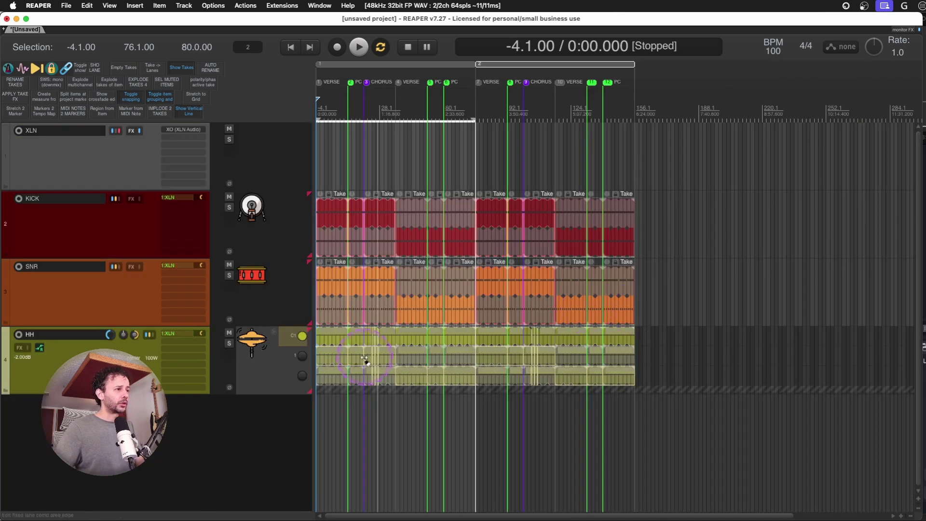
key("z")
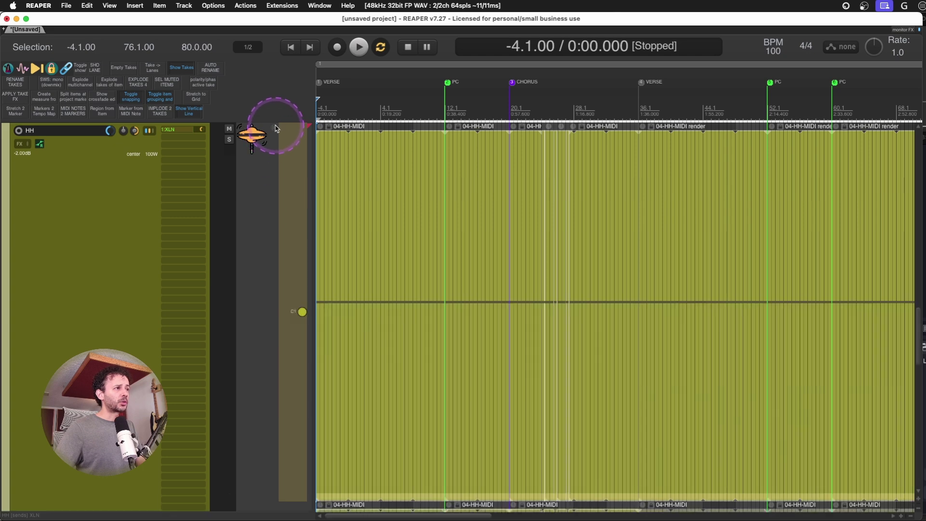
- Compare the big and small fixed-lane displays of the HH track, both zoomed in and in the full arrangement
left_click(275, 128)
left_click(275, 129)
left_click(275, 129)
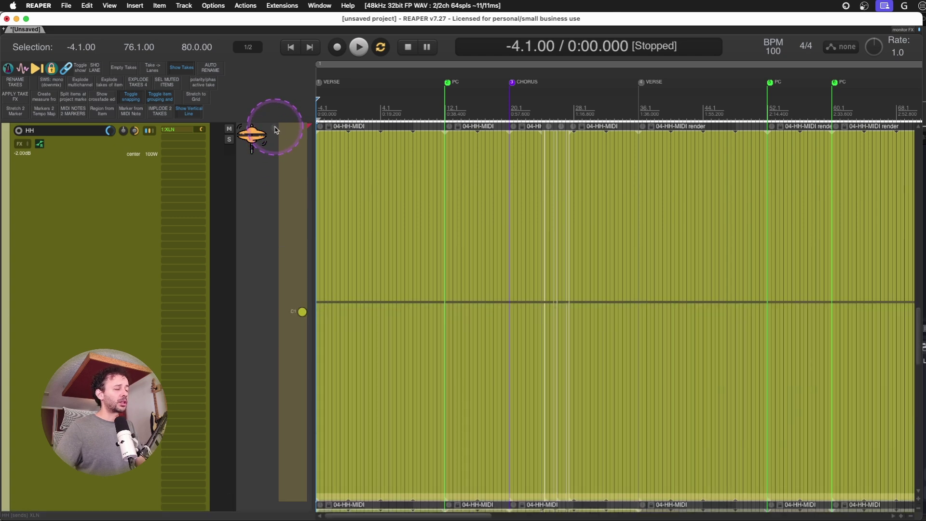
left_click(274, 332)
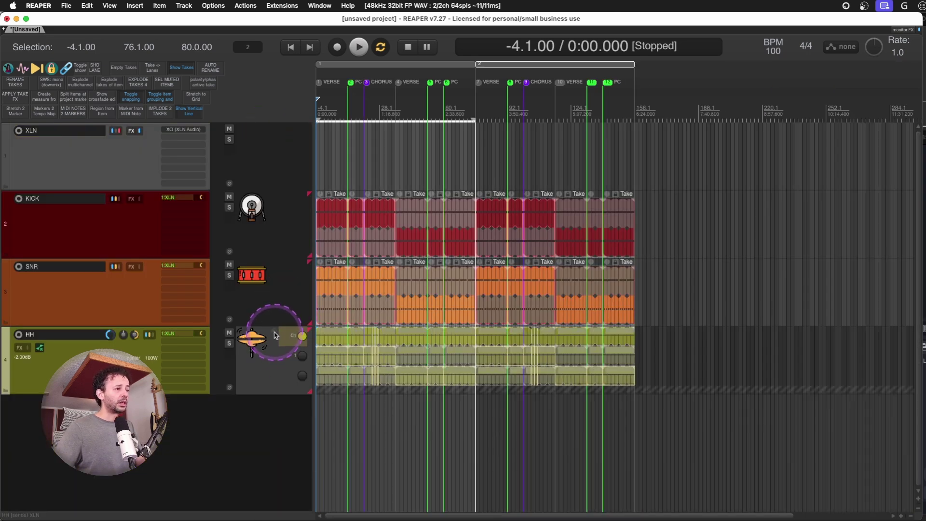
left_click(275, 335)
left_click(275, 335)
left_click(274, 335)
left_click(275, 335)
left_click(274, 335)
left_click(274, 334)
left_click(275, 333)
left_click(274, 334)
left_click_drag(360, 352, 463, 376)
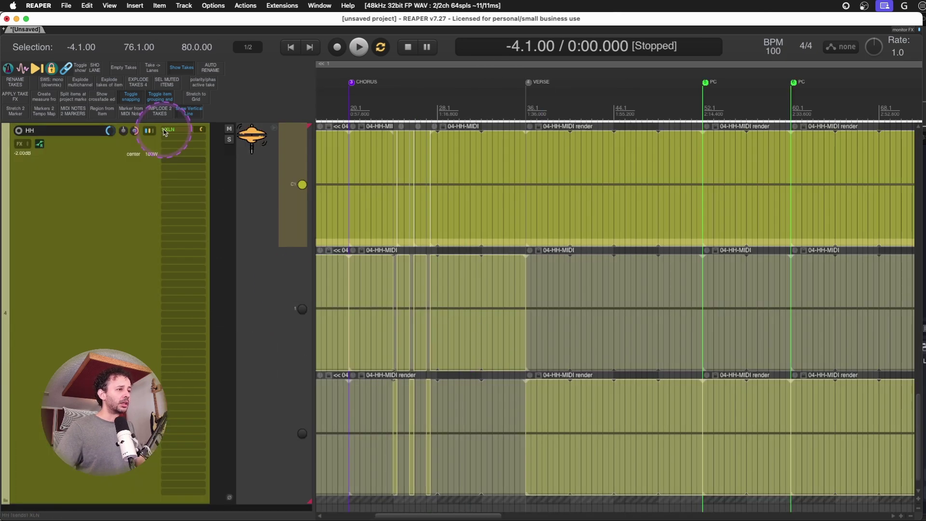
left_click(273, 129)
left_click(274, 129)
key("super+Page_Down")
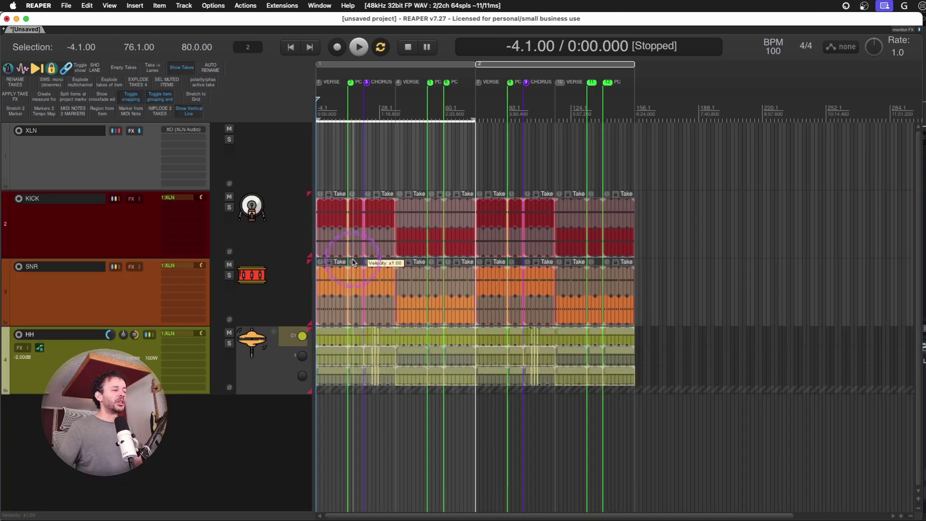